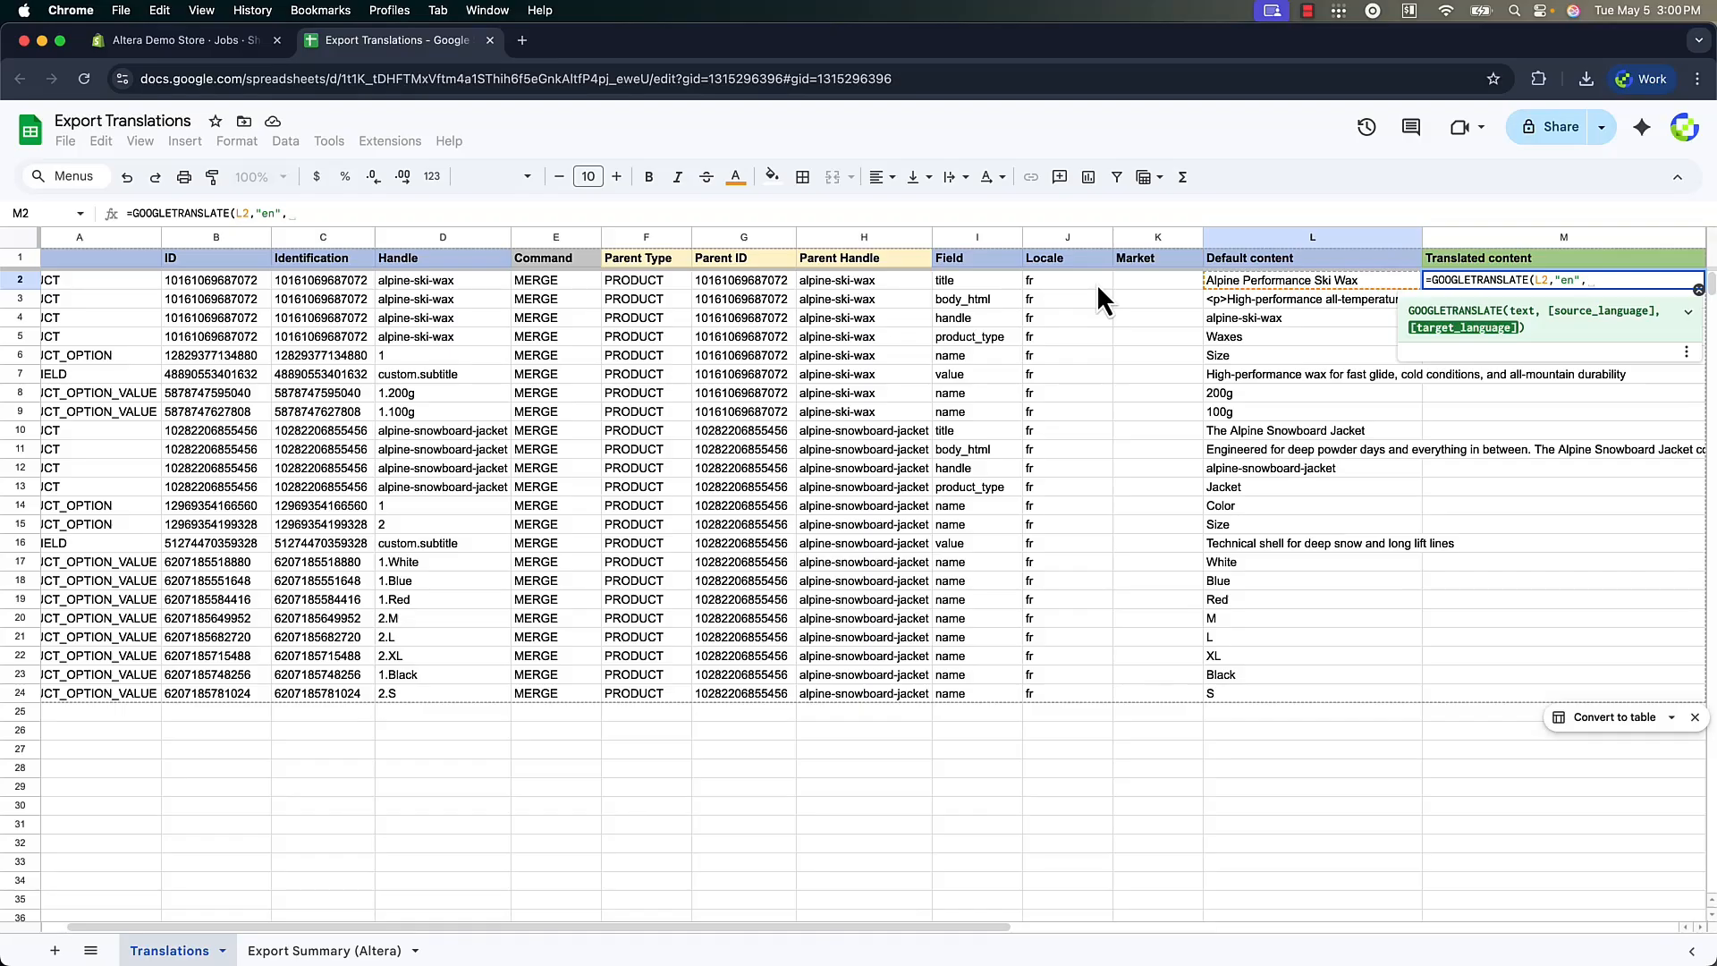
Complete the formula in M2 as =GOOGLETRANSLATE(L2,"en",J2) and fill it down the Translated content column
{"action": "left_click", "coordinate": [1096, 282]}
{"action": "type", "text": ")"}
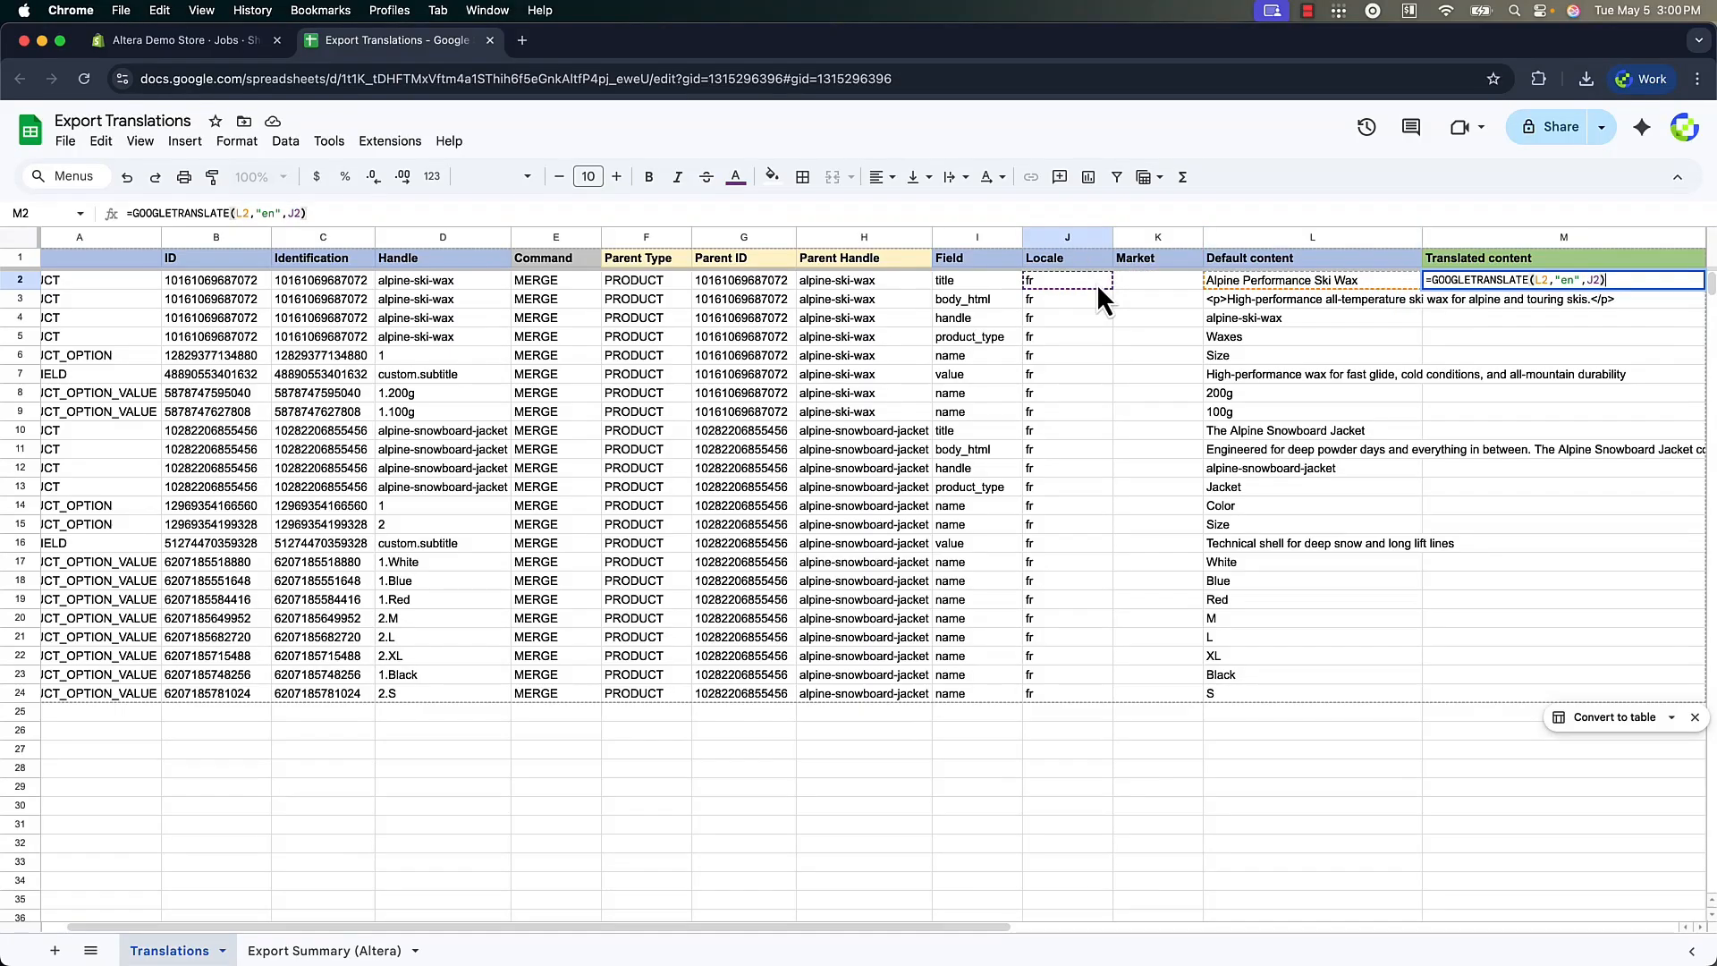
{"action": "key", "text": "Return"}
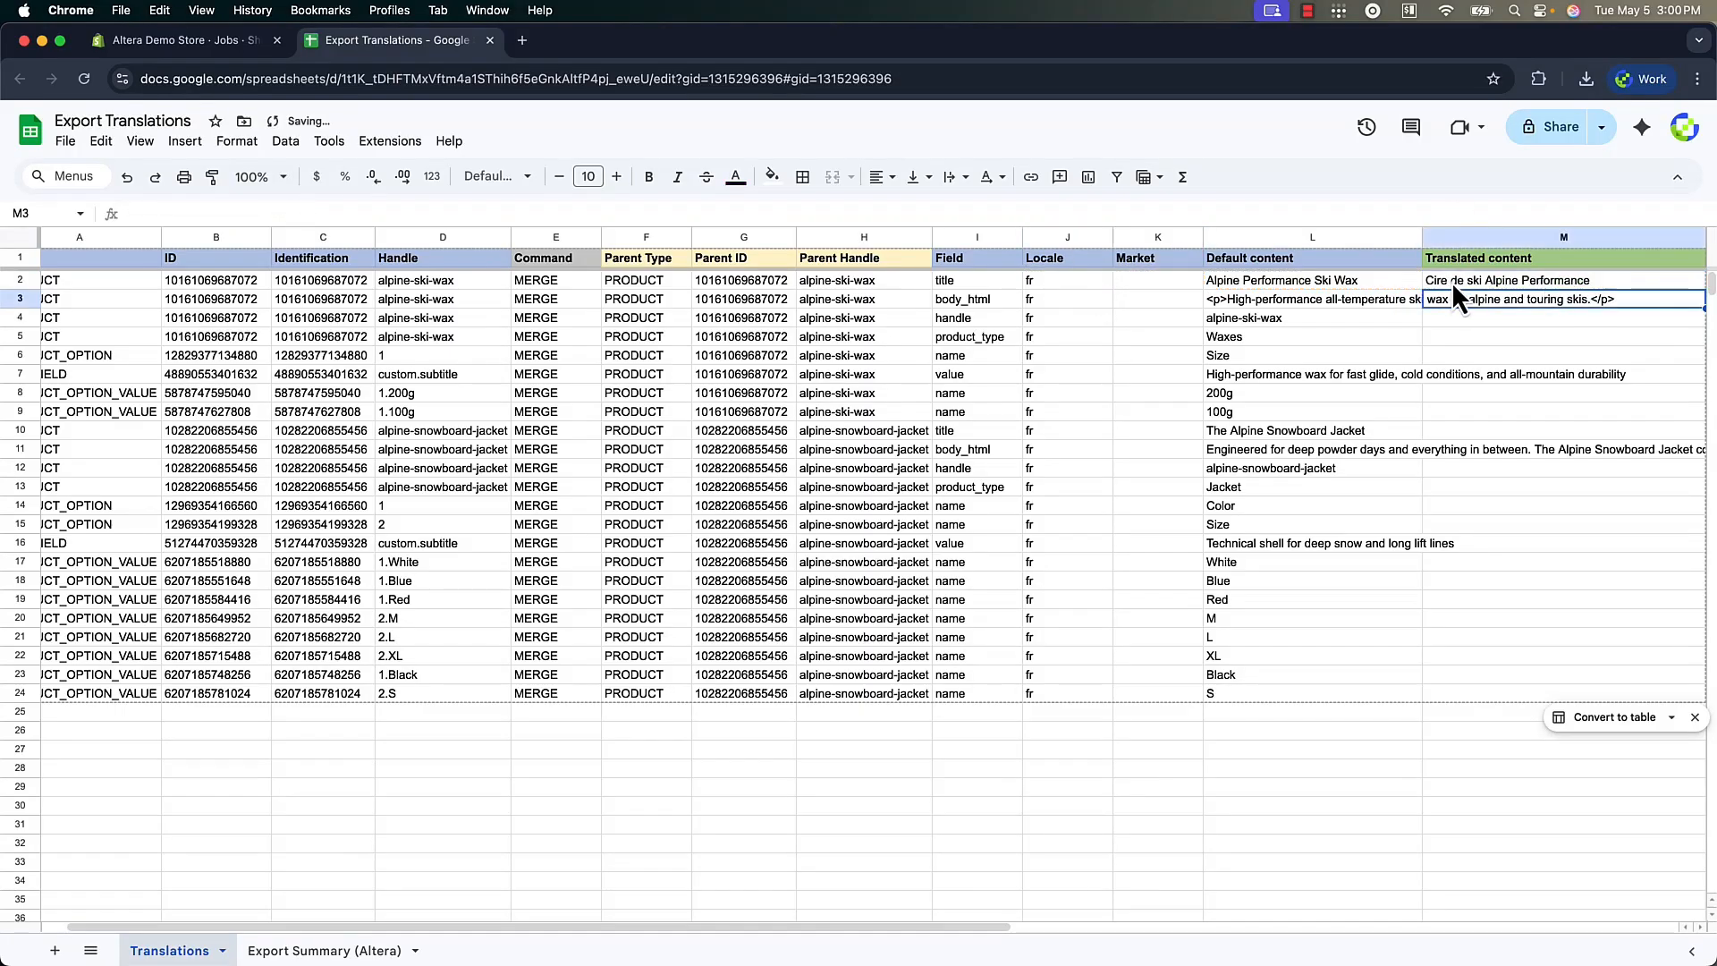
{"action": "left_click", "coordinate": [1452, 282]}
{"action": "double_click", "coordinate": [1701, 290]}
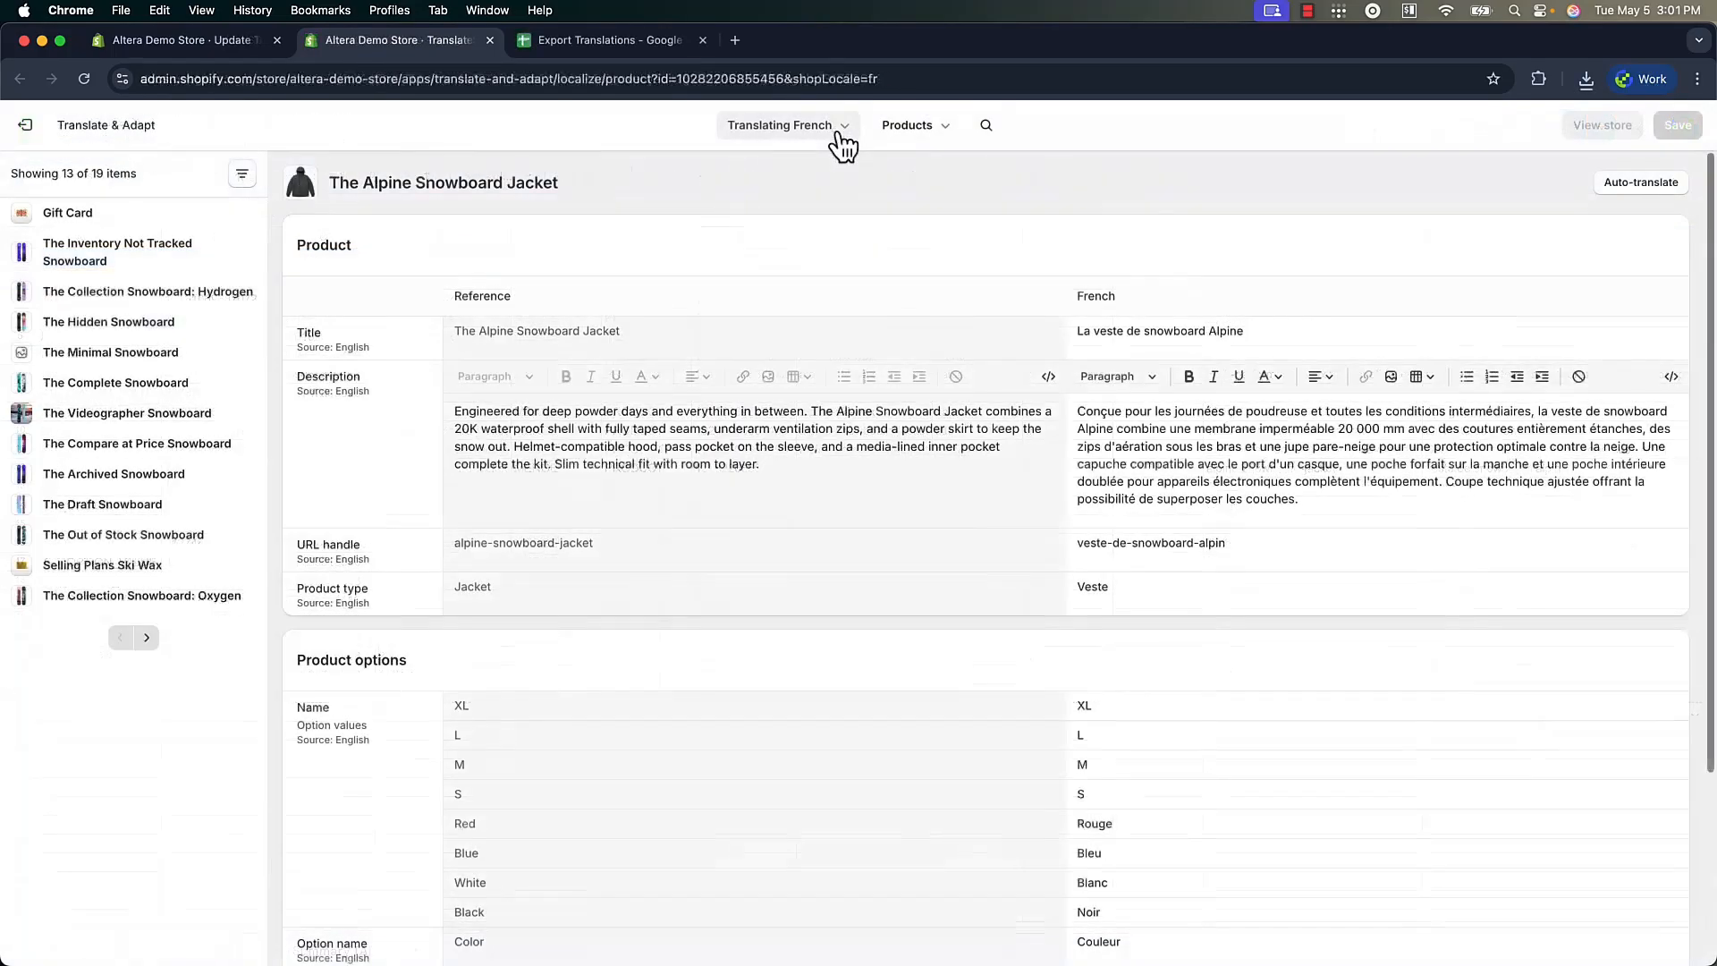
Review the French translations of The Alpine Snowboard Jacket's product fields, options and subtitle metafield
{"action": "scroll", "coordinate": [1159, 394], "scroll_direction": "down", "scroll_amount": 4}
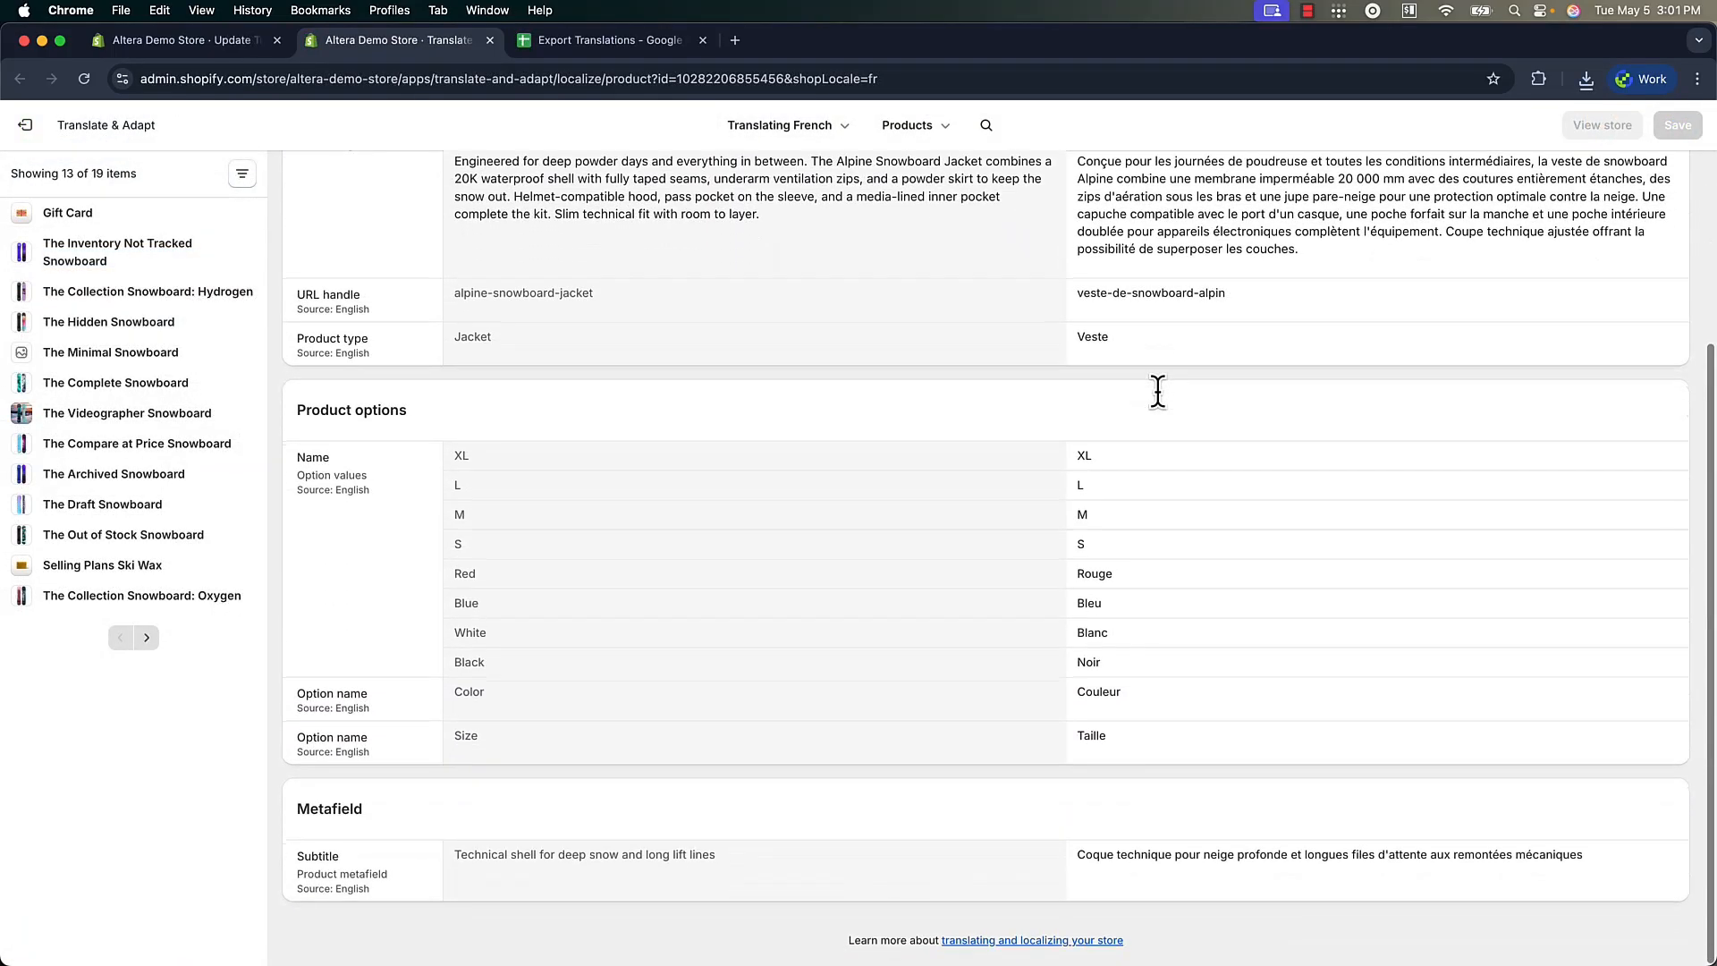
{"action": "scroll", "coordinate": [1157, 390], "scroll_direction": "up", "scroll_amount": 2}
{"action": "scroll", "coordinate": [1142, 286], "scroll_direction": "down", "scroll_amount": 3}
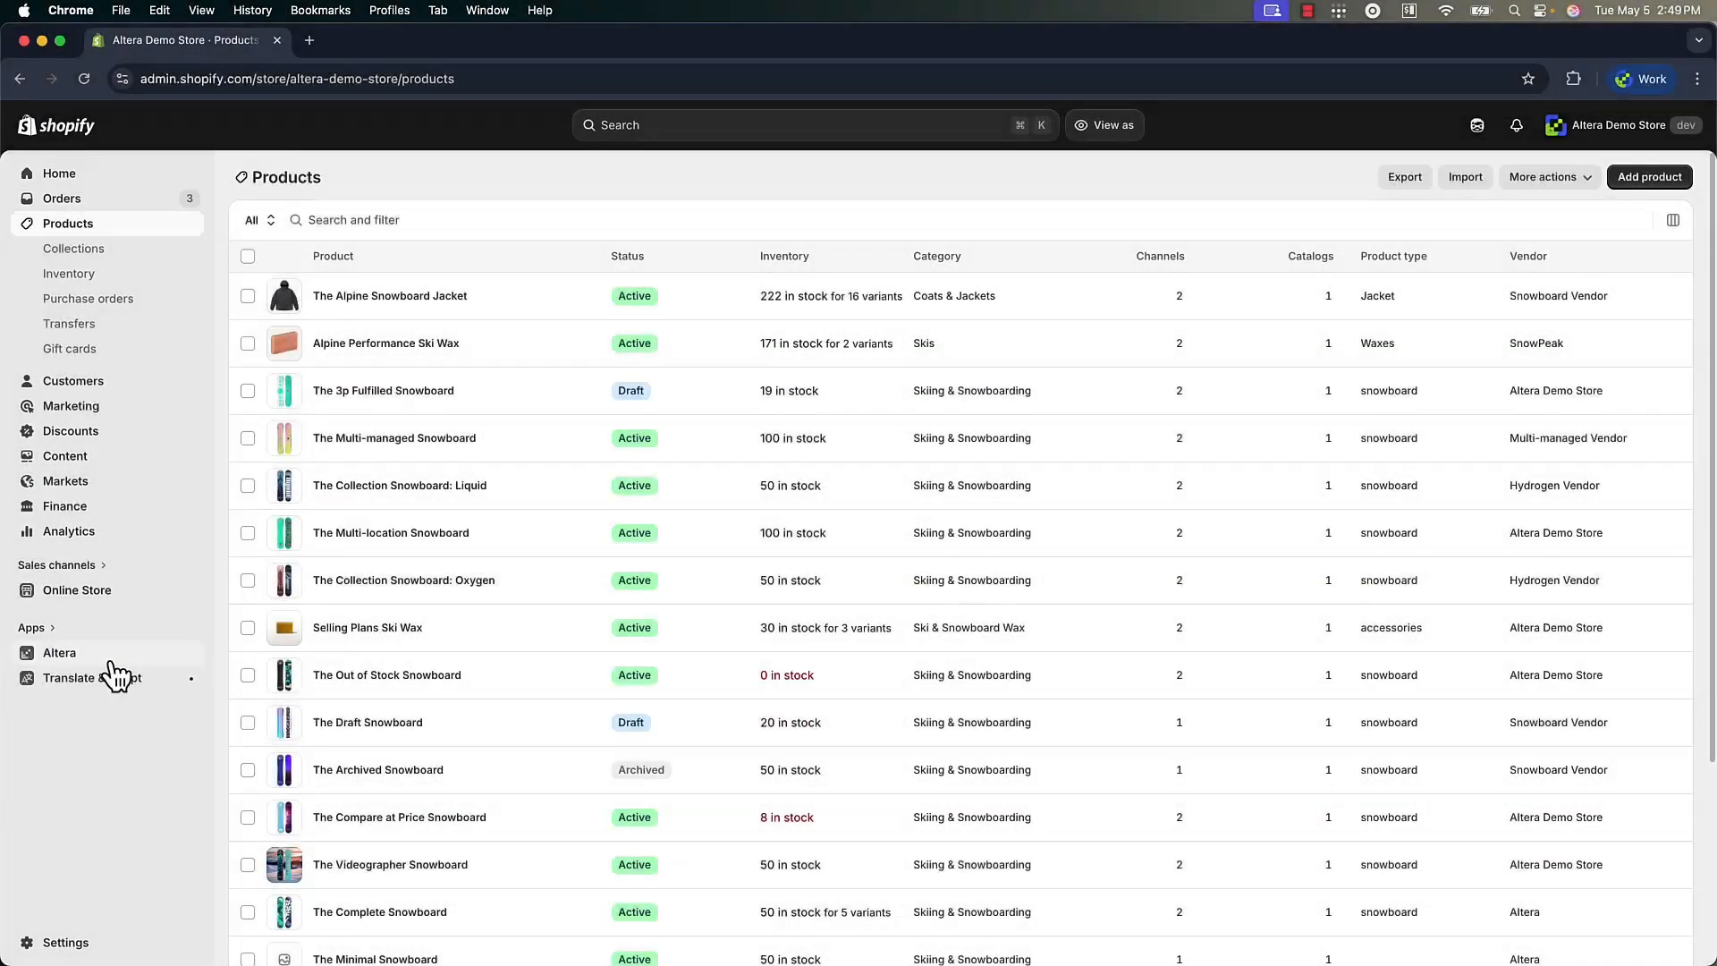
{"action": "left_click", "coordinate": [111, 660]}
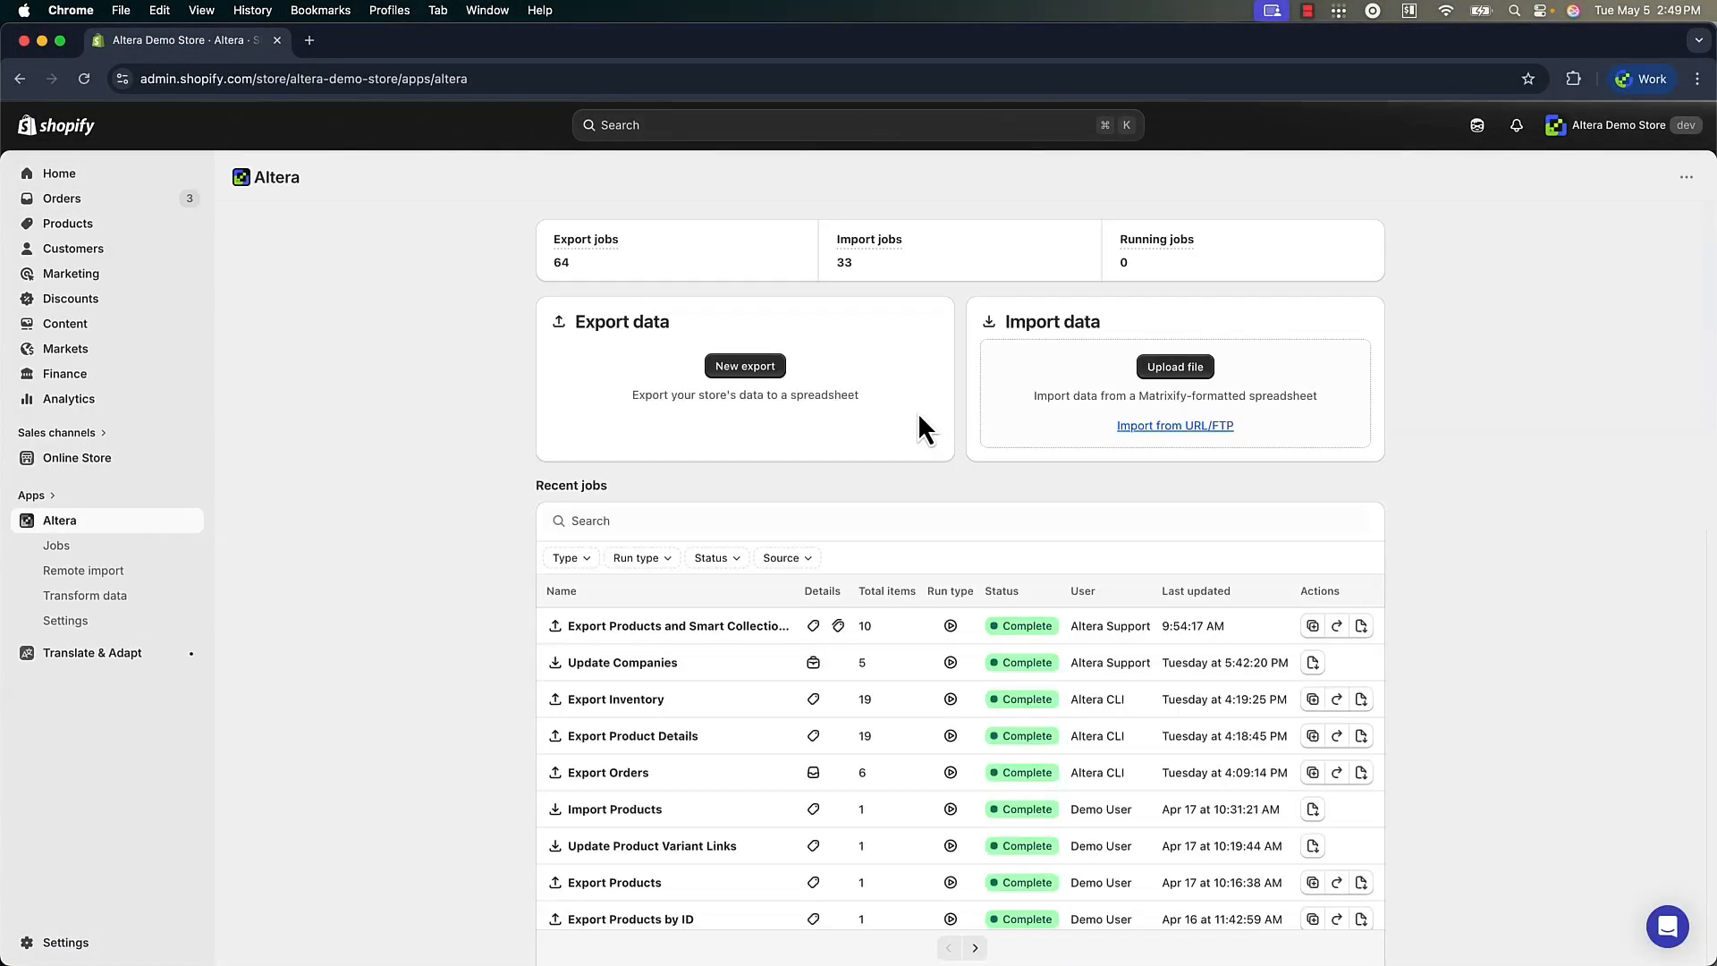
Create a new export in Altera with Translations as the data type
{"action": "left_click", "coordinate": [732, 368]}
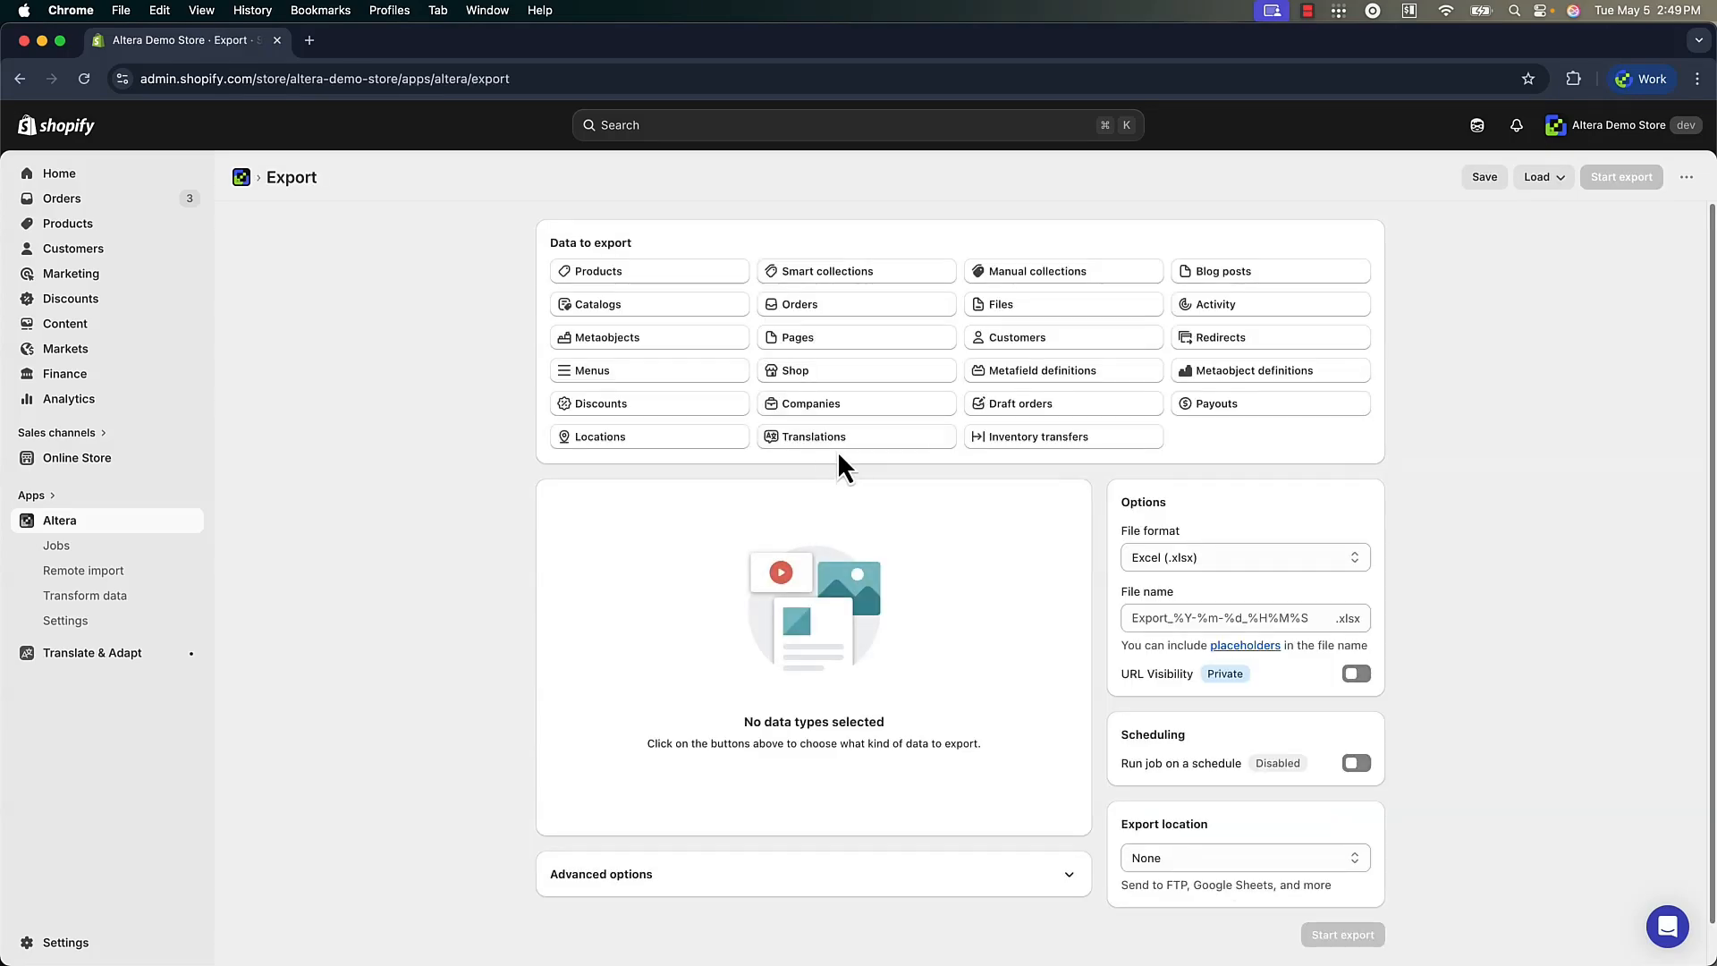
{"action": "left_click", "coordinate": [863, 454]}
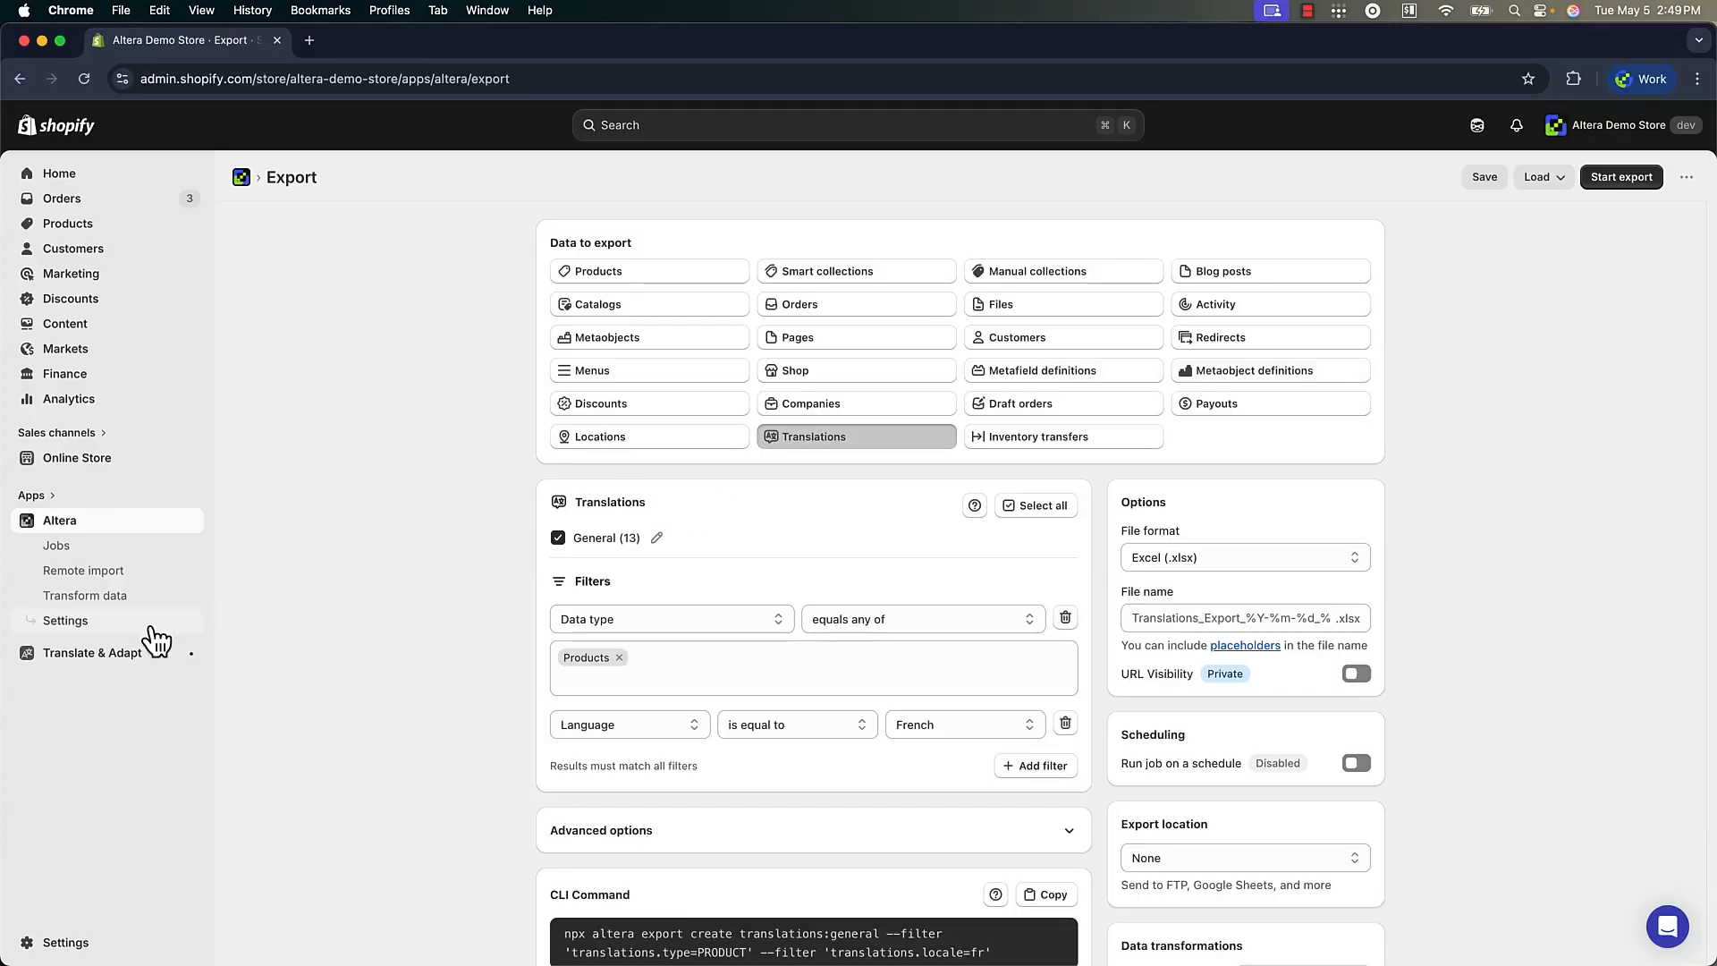
Add a new remote connection in the Altera settings with Google Sheets as the connection type
{"action": "left_click", "coordinate": [98, 626]}
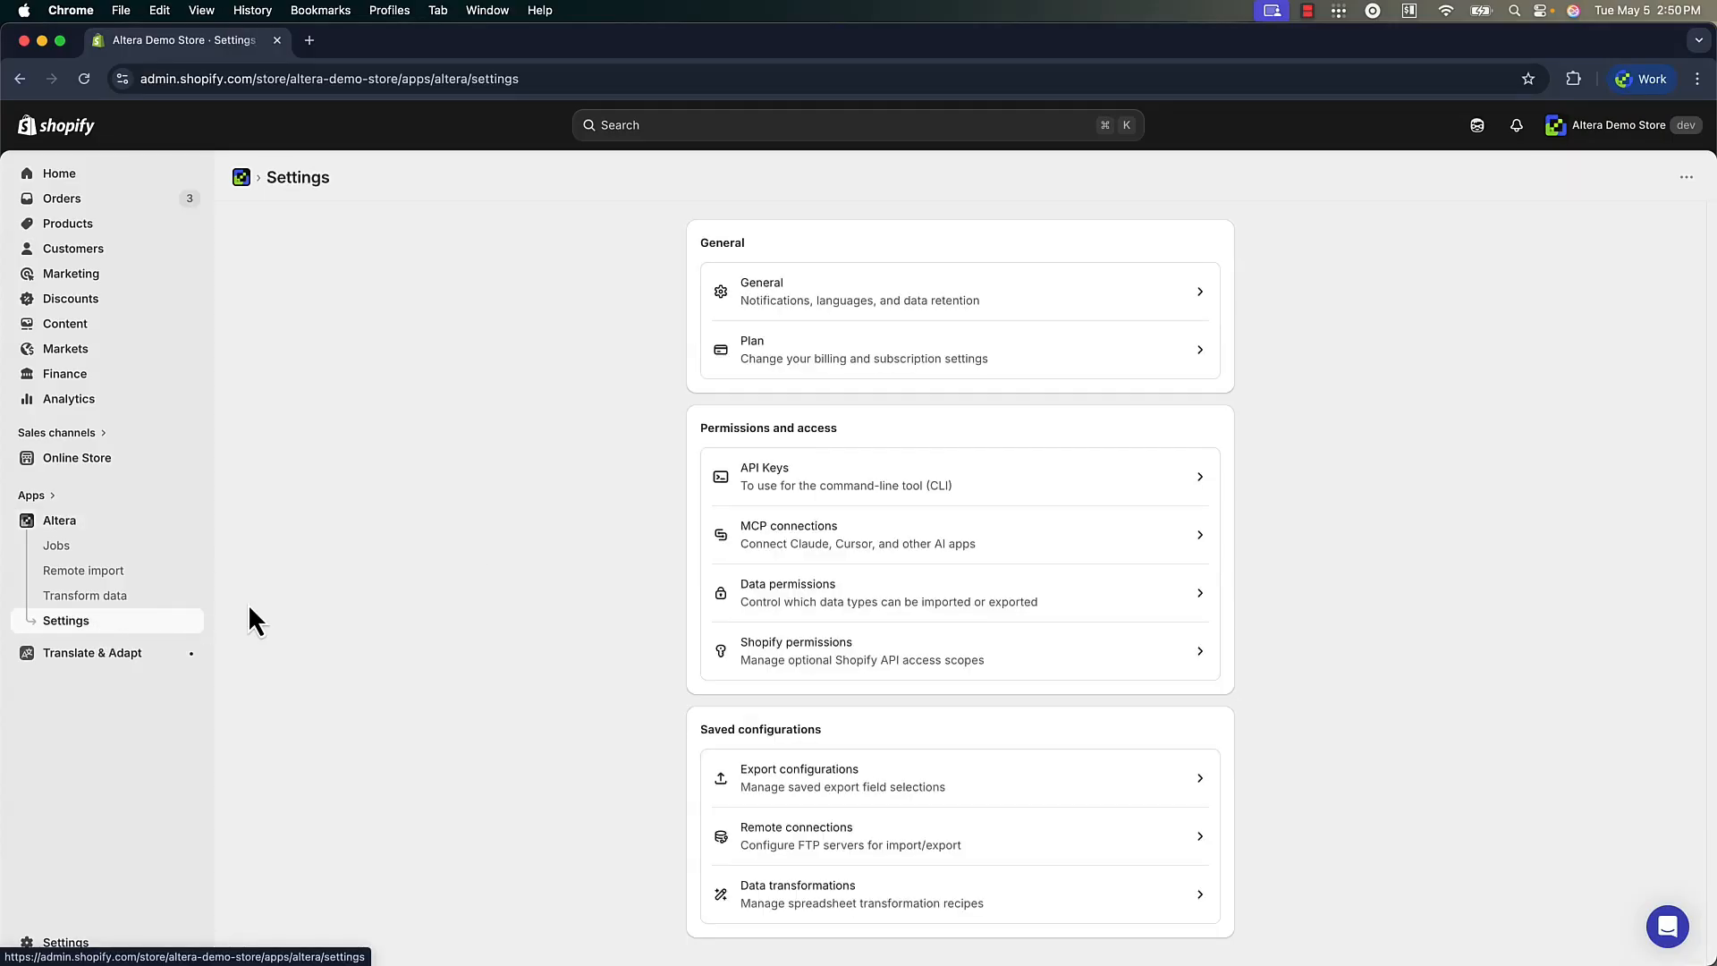
{"action": "left_click", "coordinate": [787, 839]}
{"action": "left_click", "coordinate": [1328, 392]}
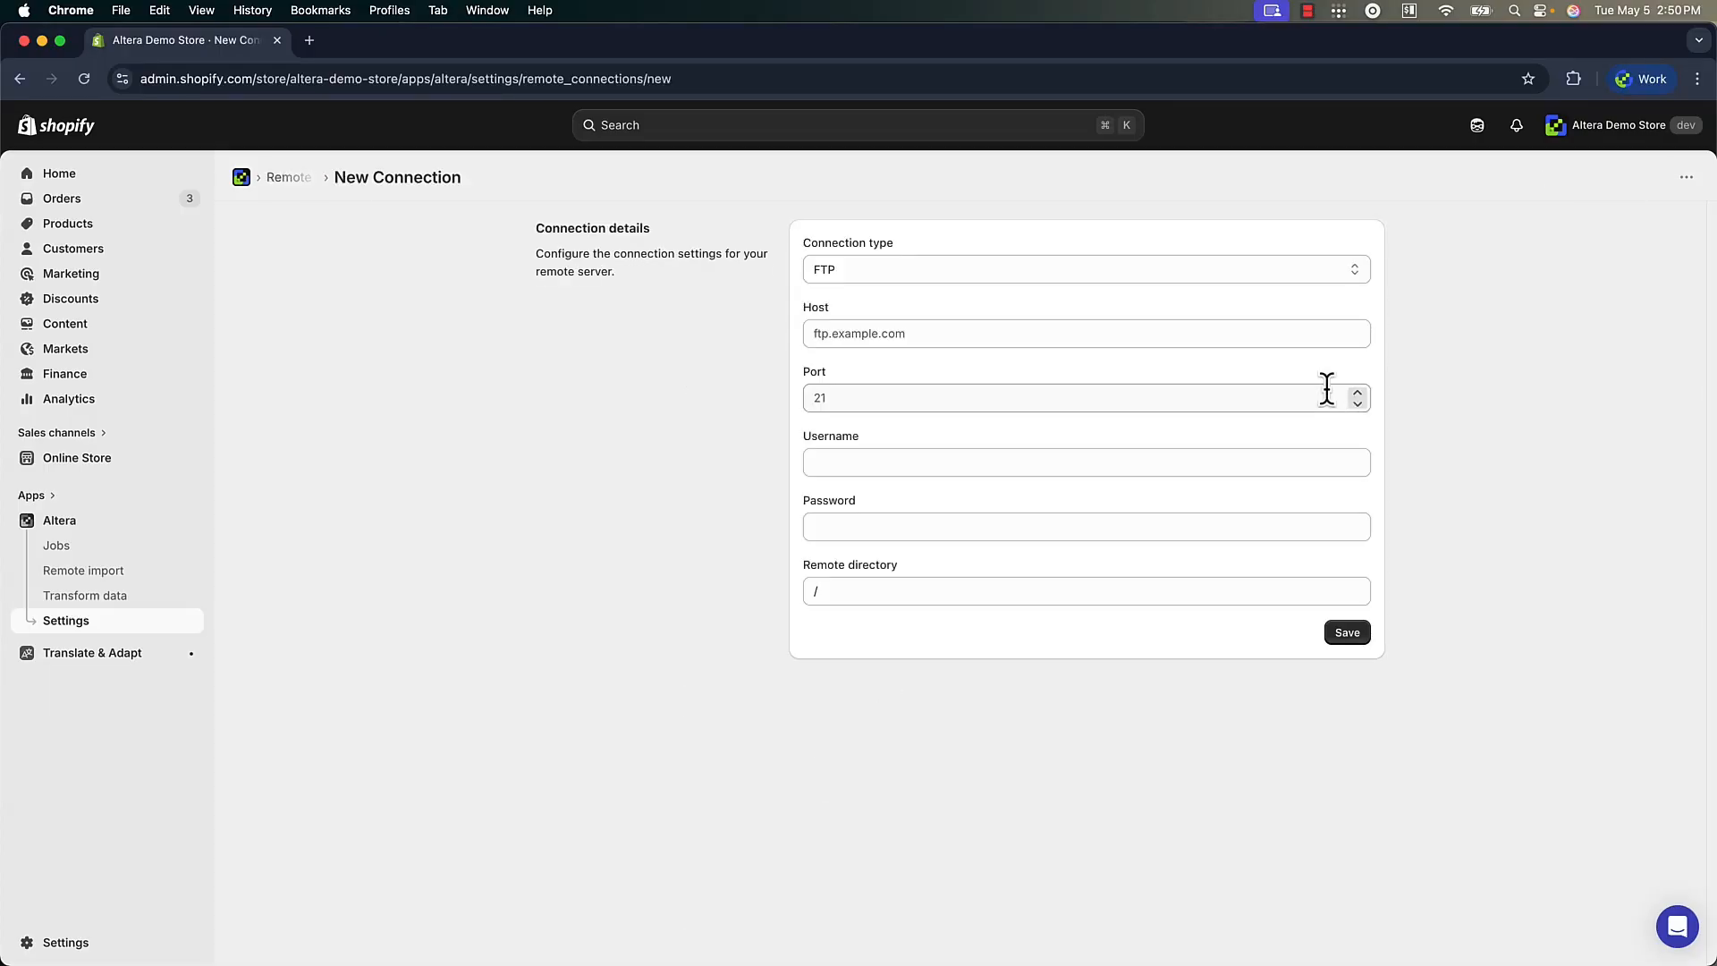
{"action": "left_click", "coordinate": [946, 269]}
{"action": "left_click", "coordinate": [942, 309]}
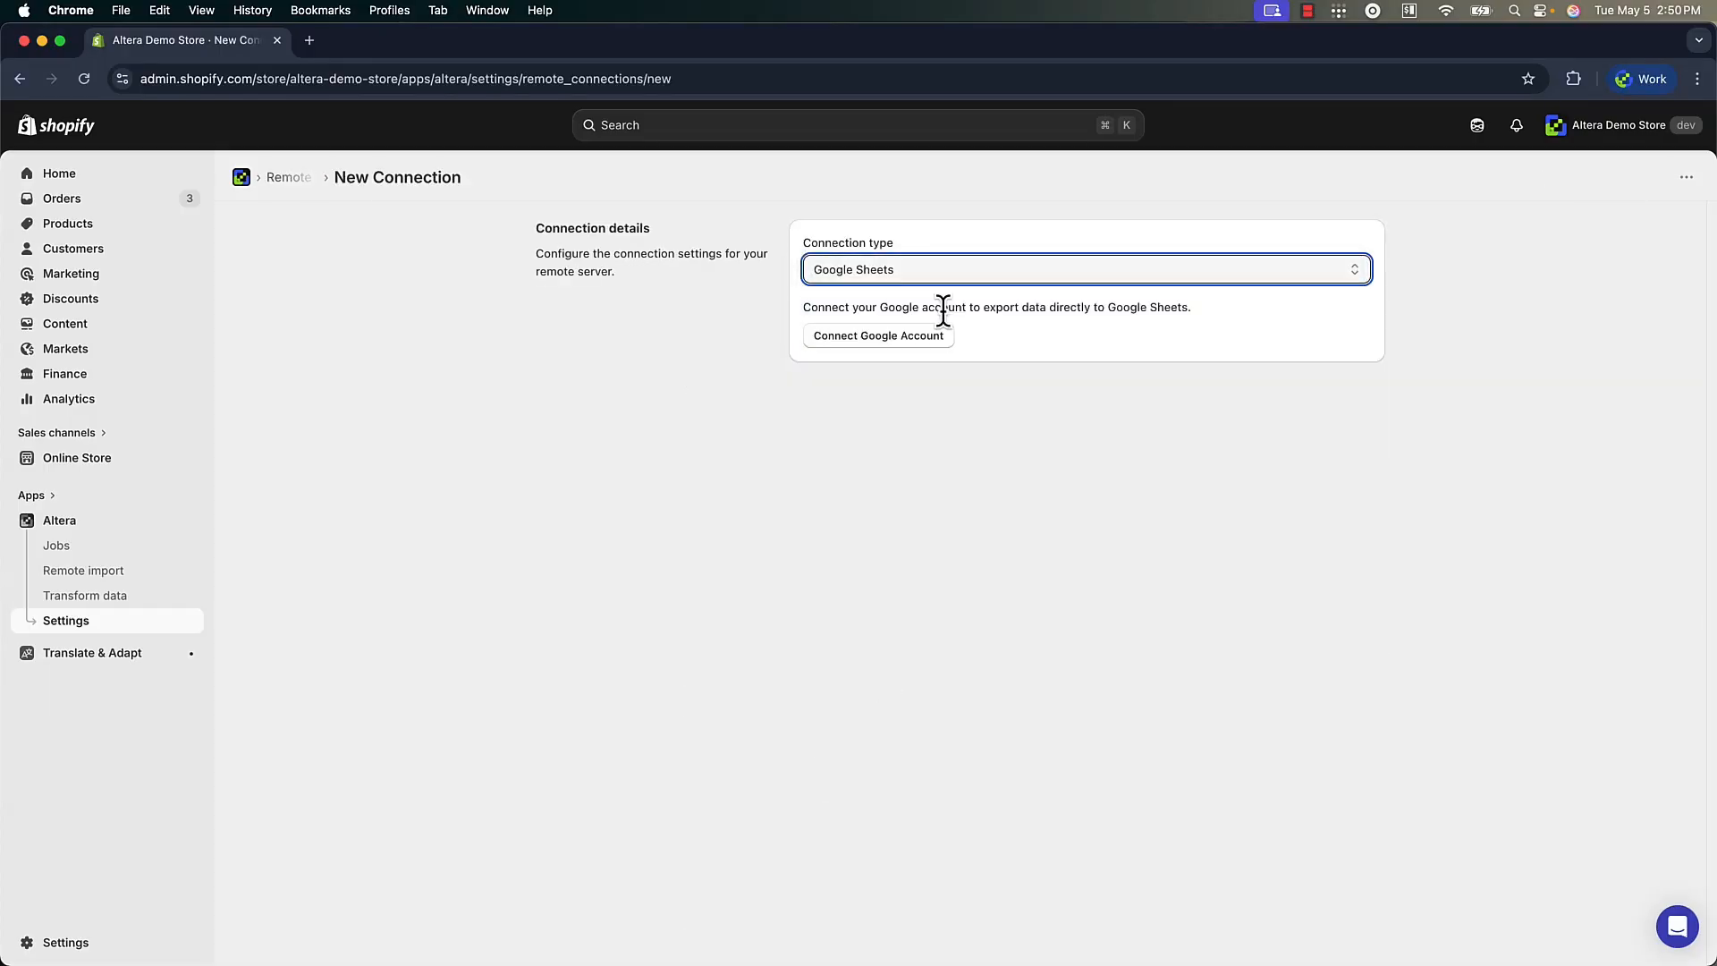
Connect the demo Google account to the Google Sheets connection and grant Altera the requested Drive file access
{"action": "left_click", "coordinate": [917, 337]}
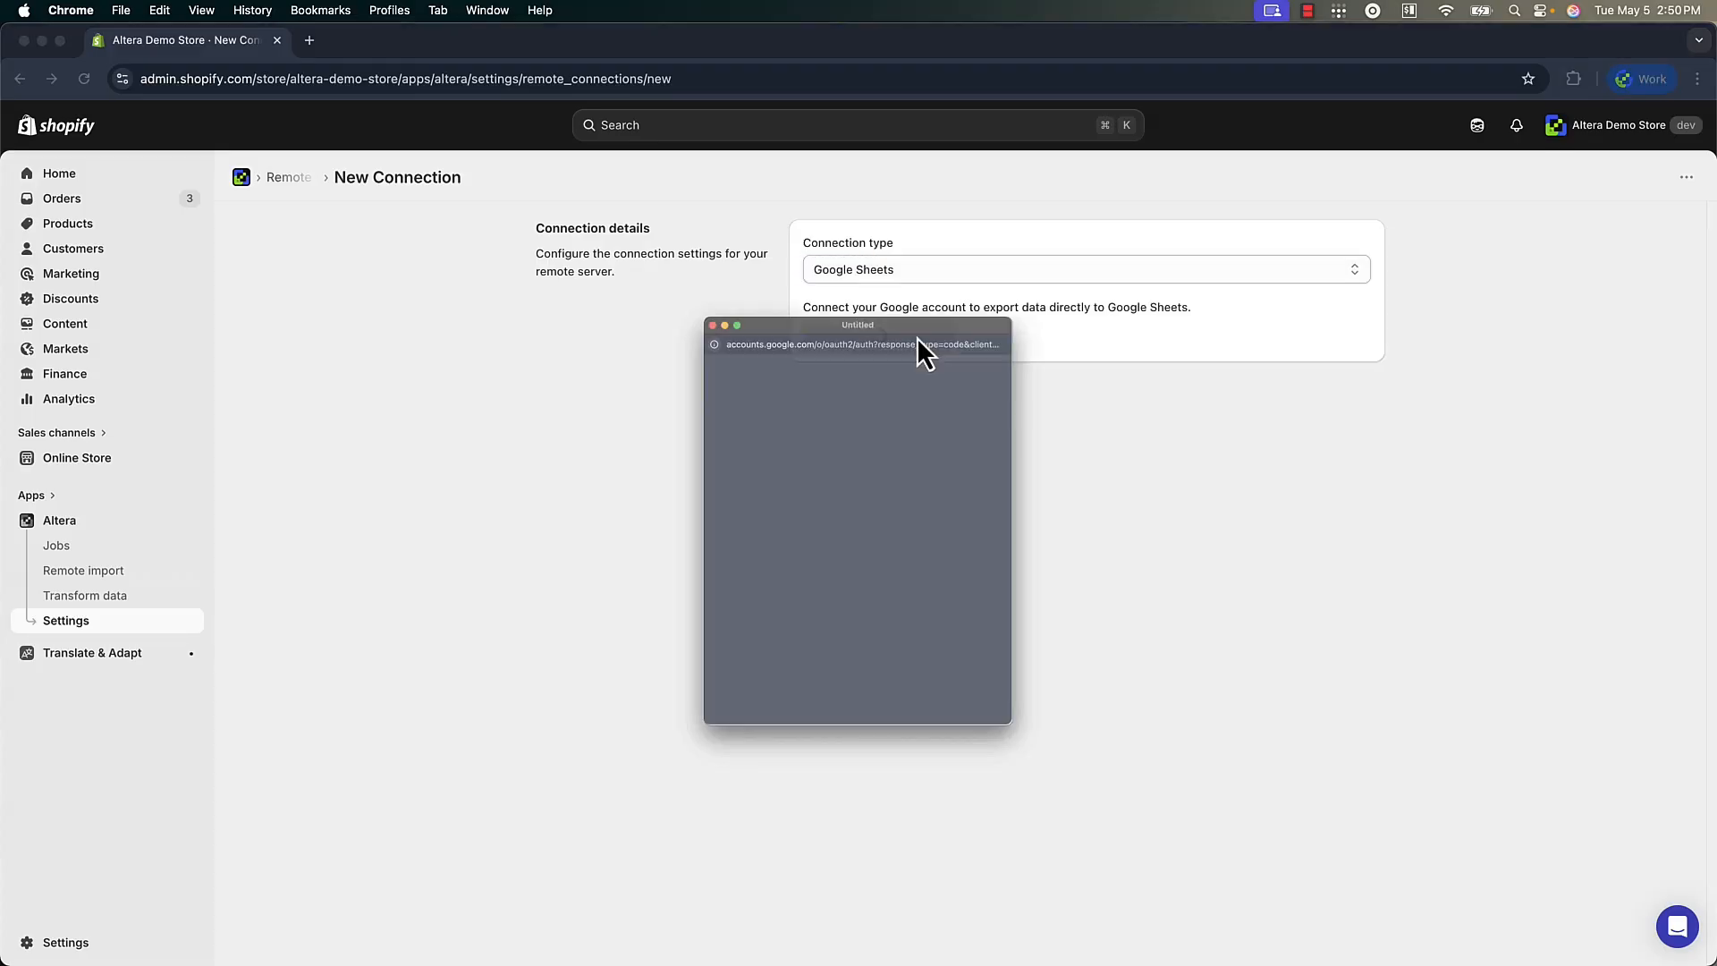
{"action": "left_click", "coordinate": [807, 549]}
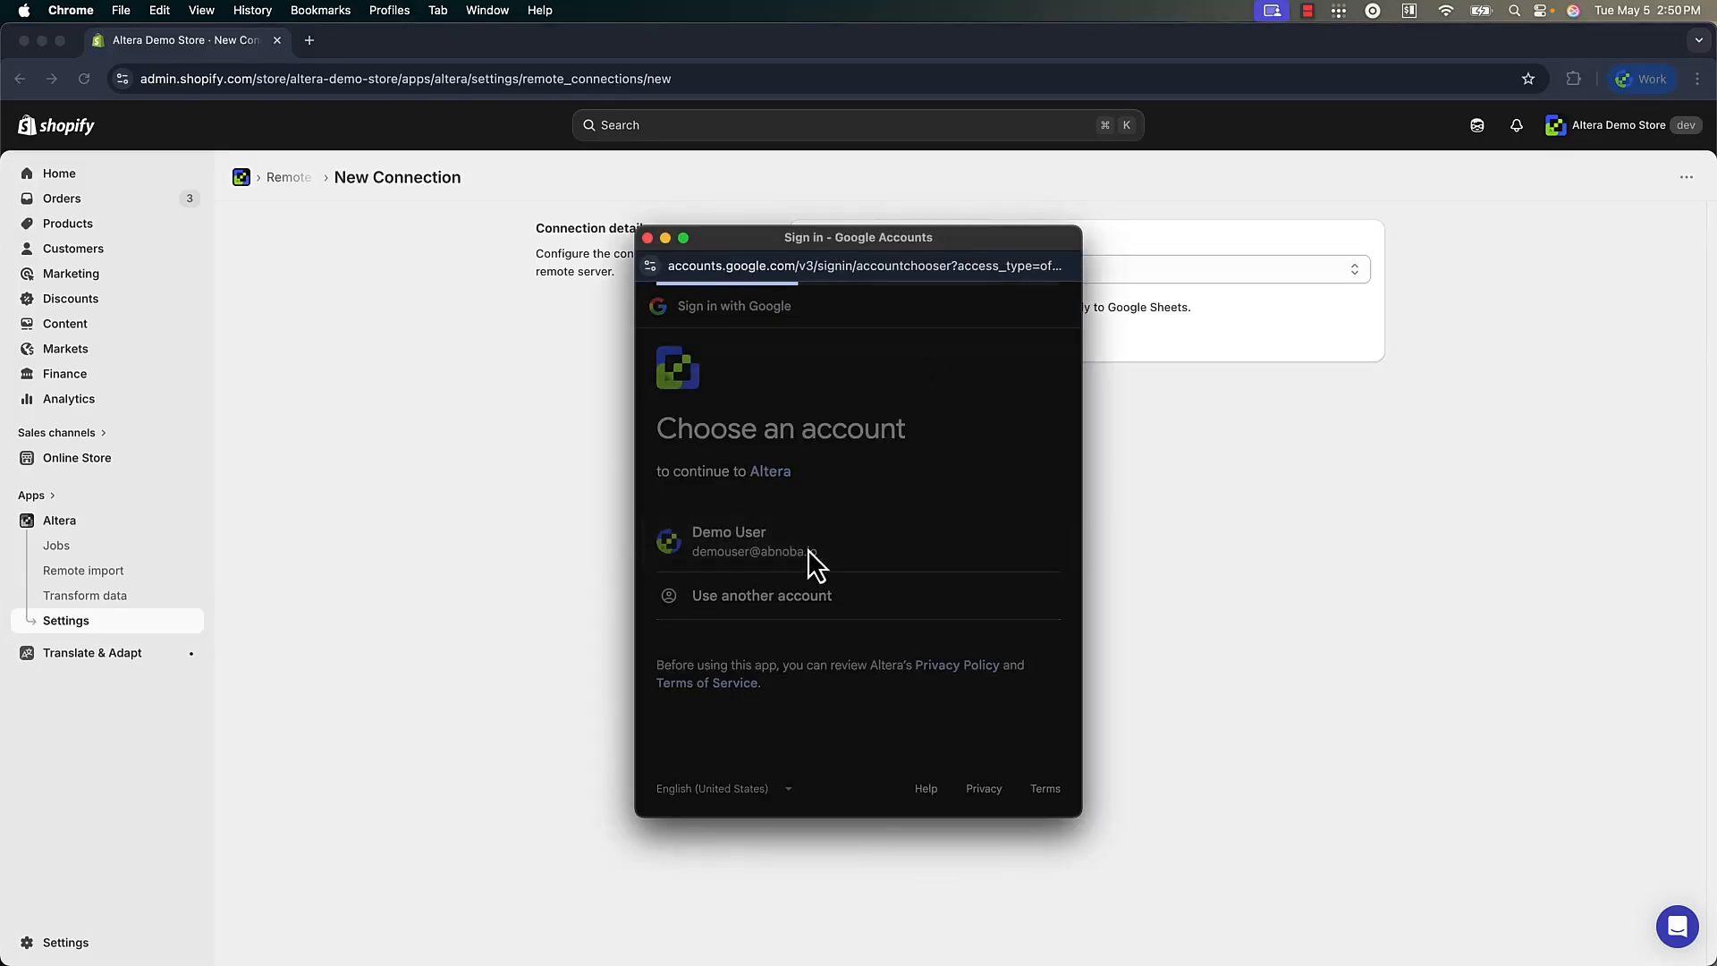
{"action": "left_click", "coordinate": [942, 684]}
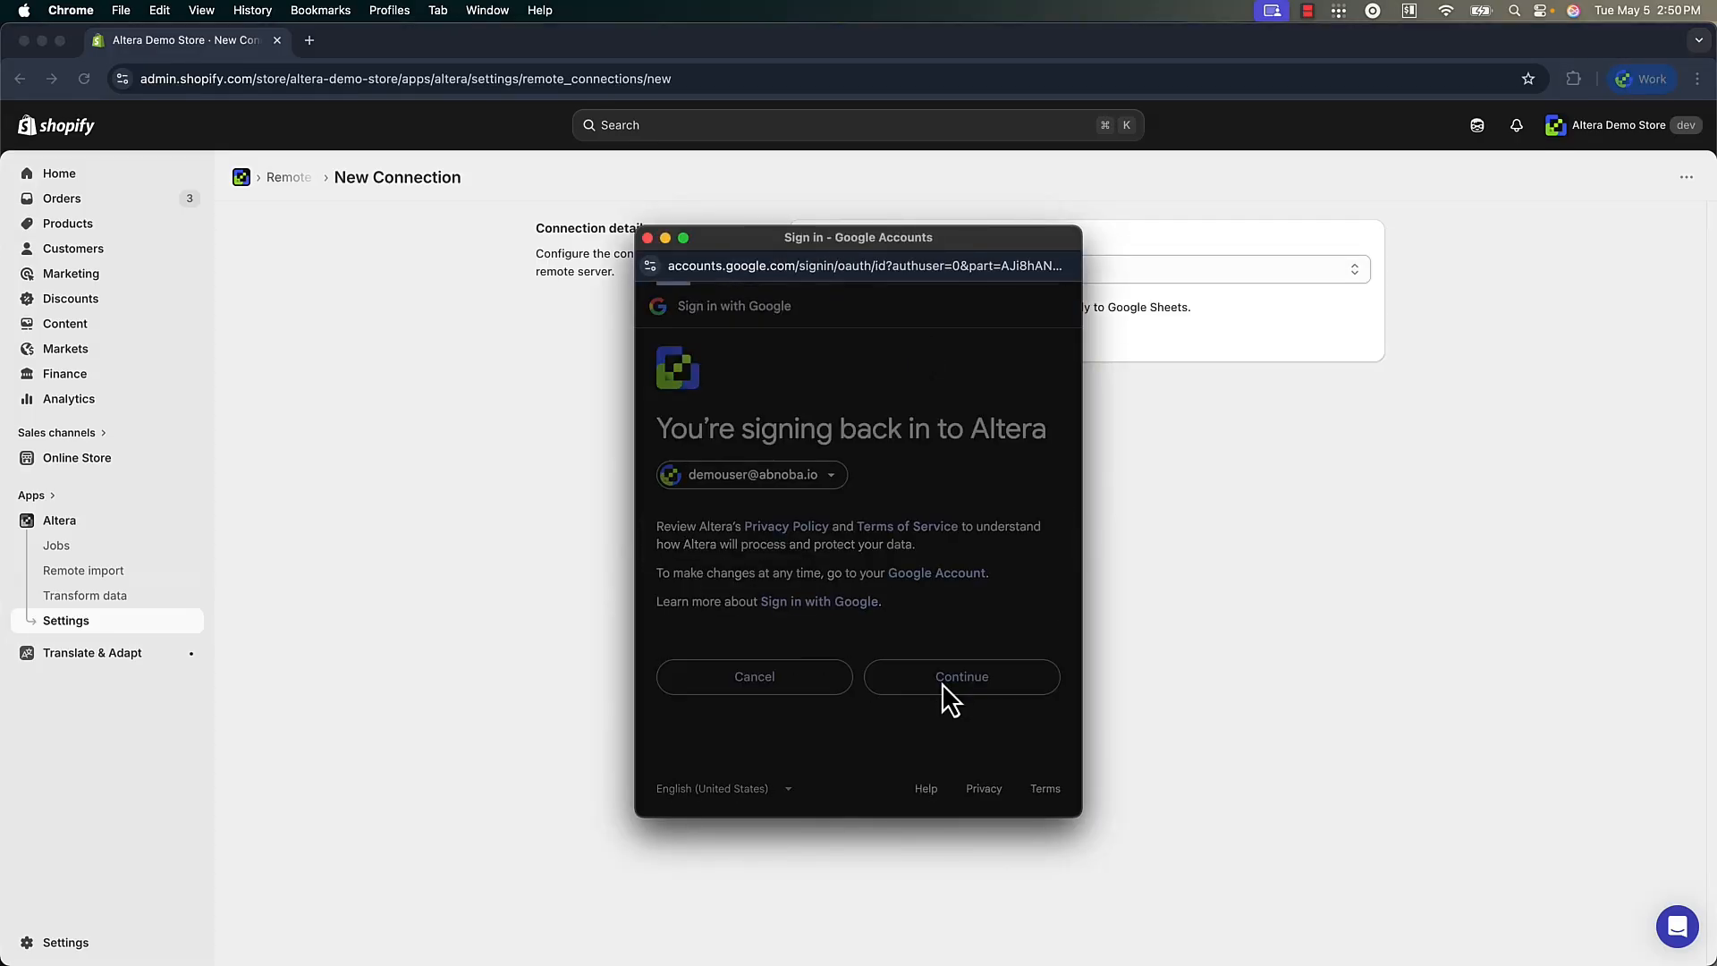
{"action": "scroll", "coordinate": [942, 683], "scroll_direction": "down", "scroll_amount": 4}
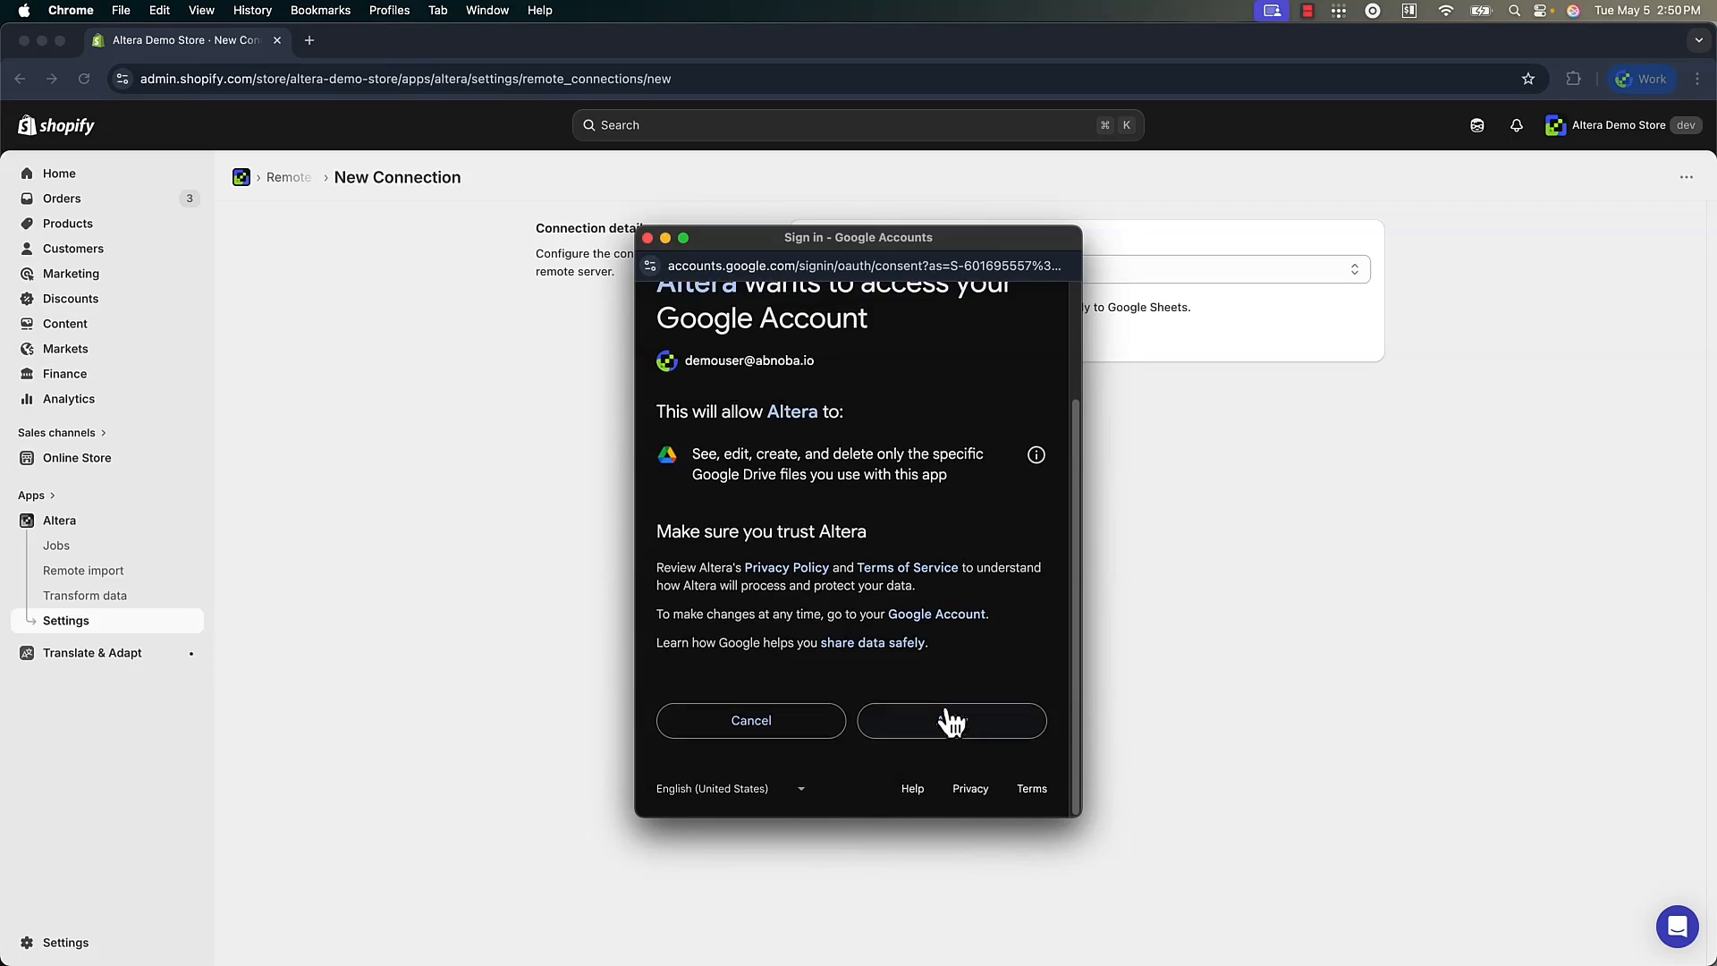
{"action": "left_click", "coordinate": [946, 720]}
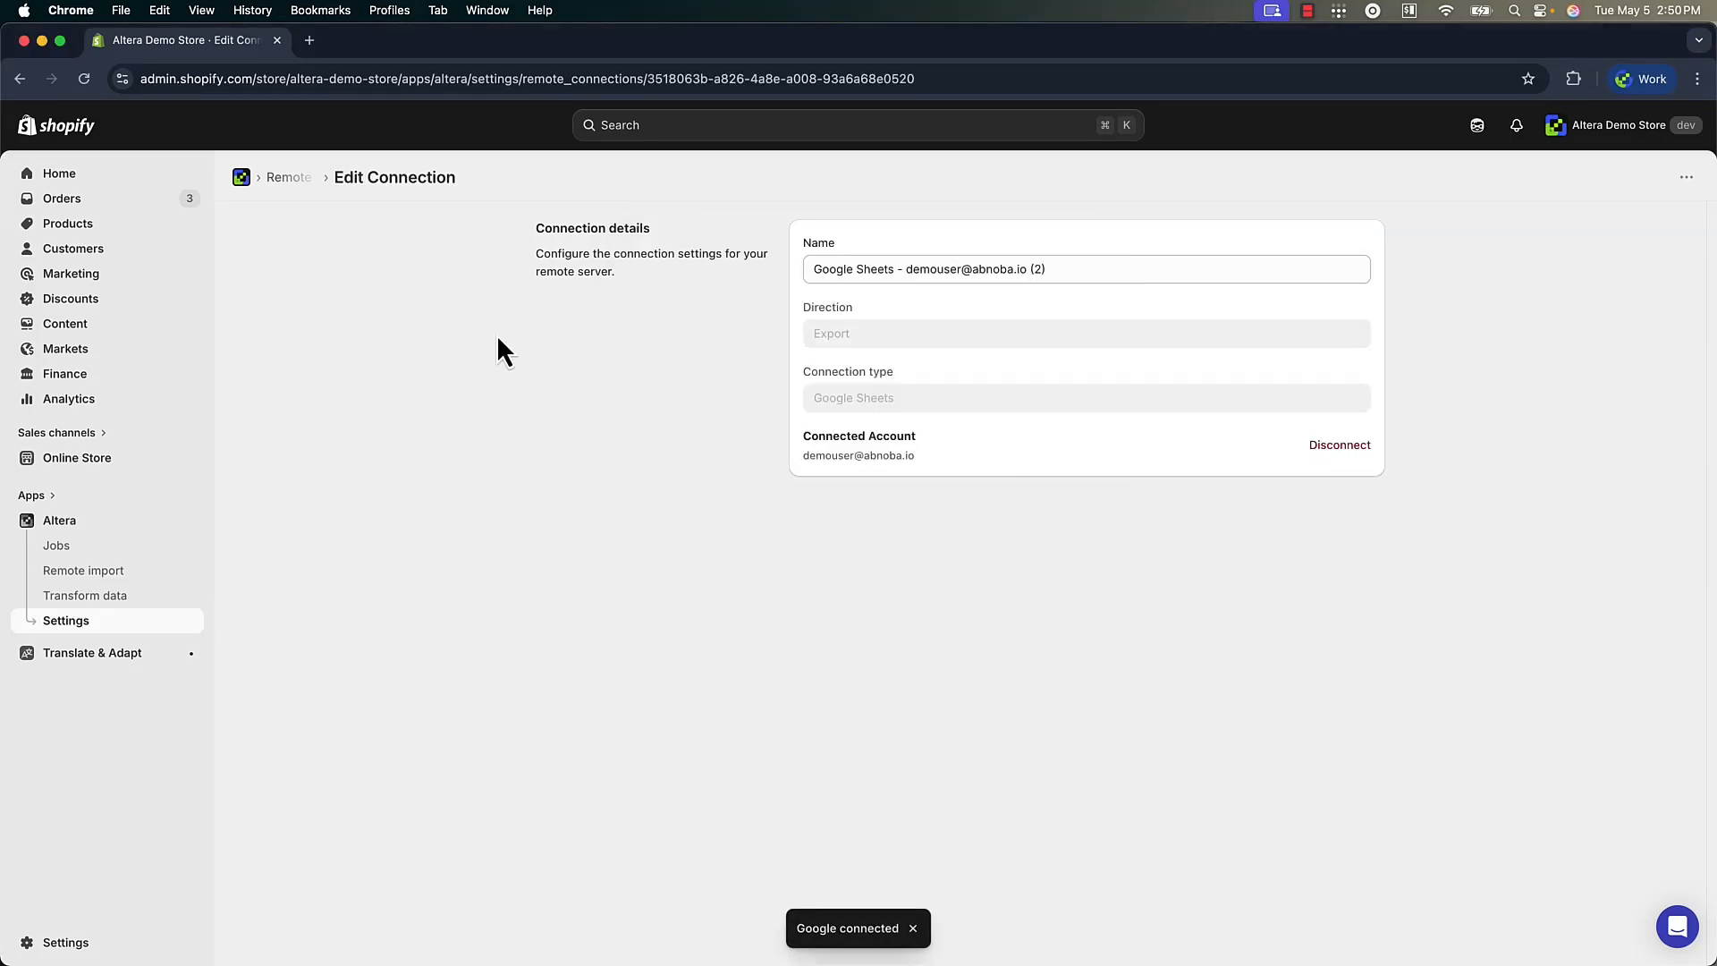
Select The Alpine Snowboard Jacket and Alpine Performance Ski Wax in the product list and export the selection with Altera
{"action": "left_click", "coordinate": [119, 231]}
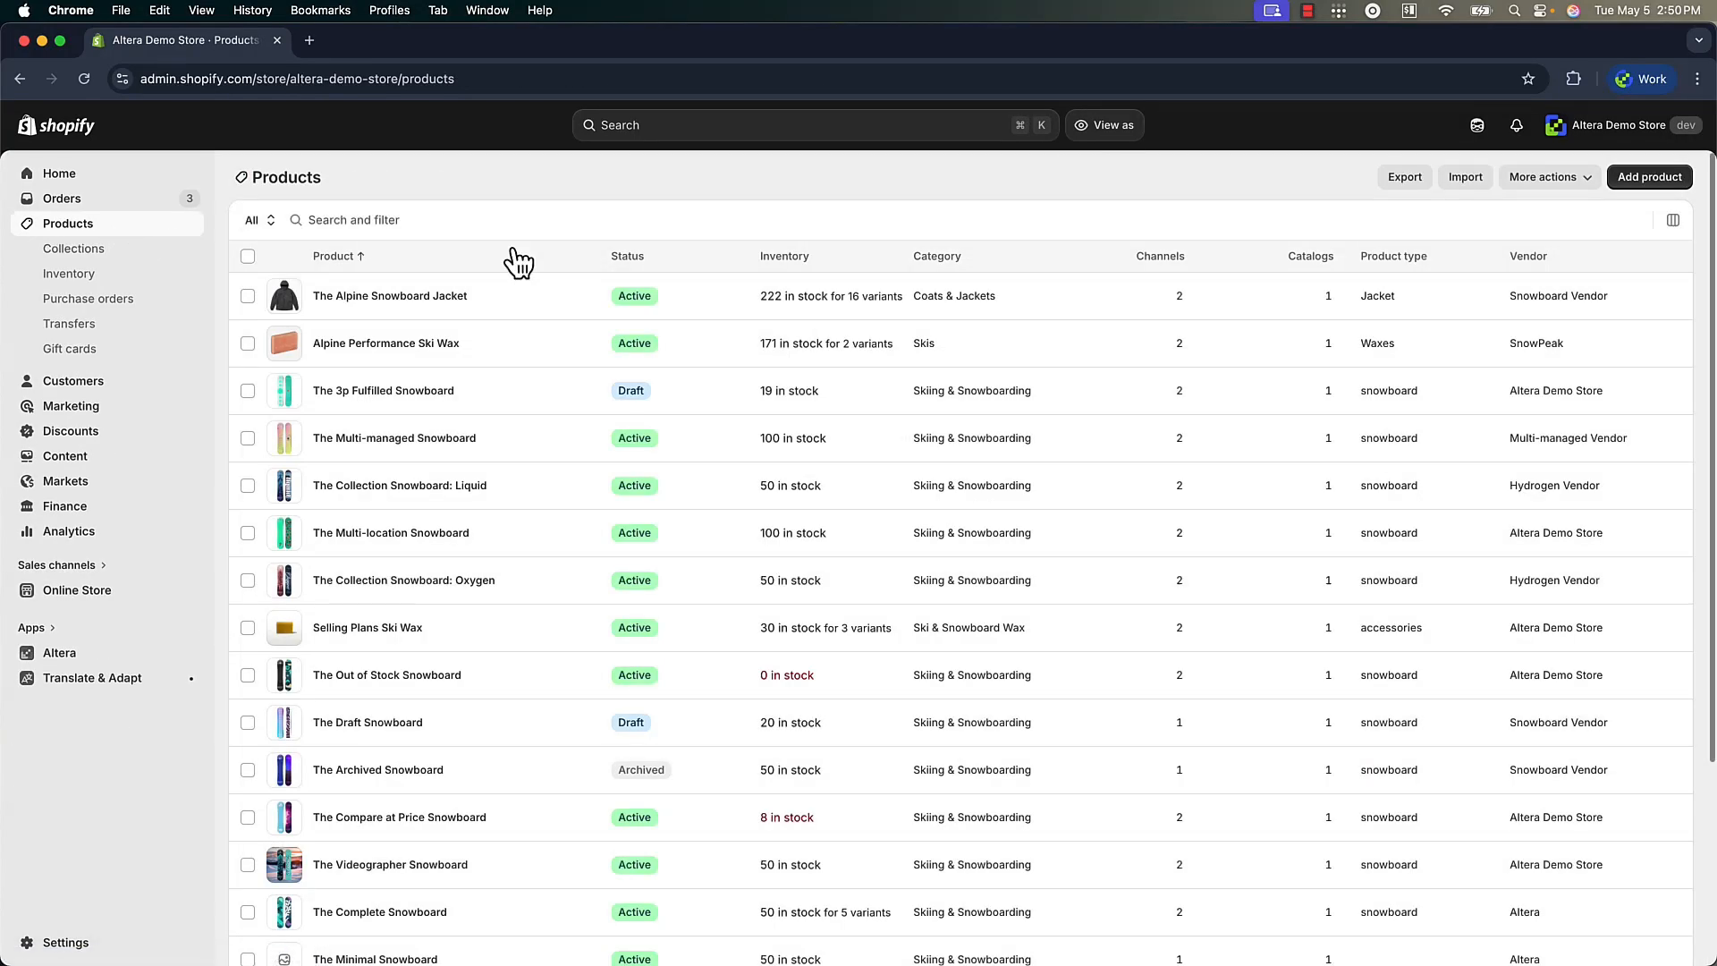
{"action": "left_click", "coordinate": [248, 296]}
{"action": "left_click", "coordinate": [249, 345]}
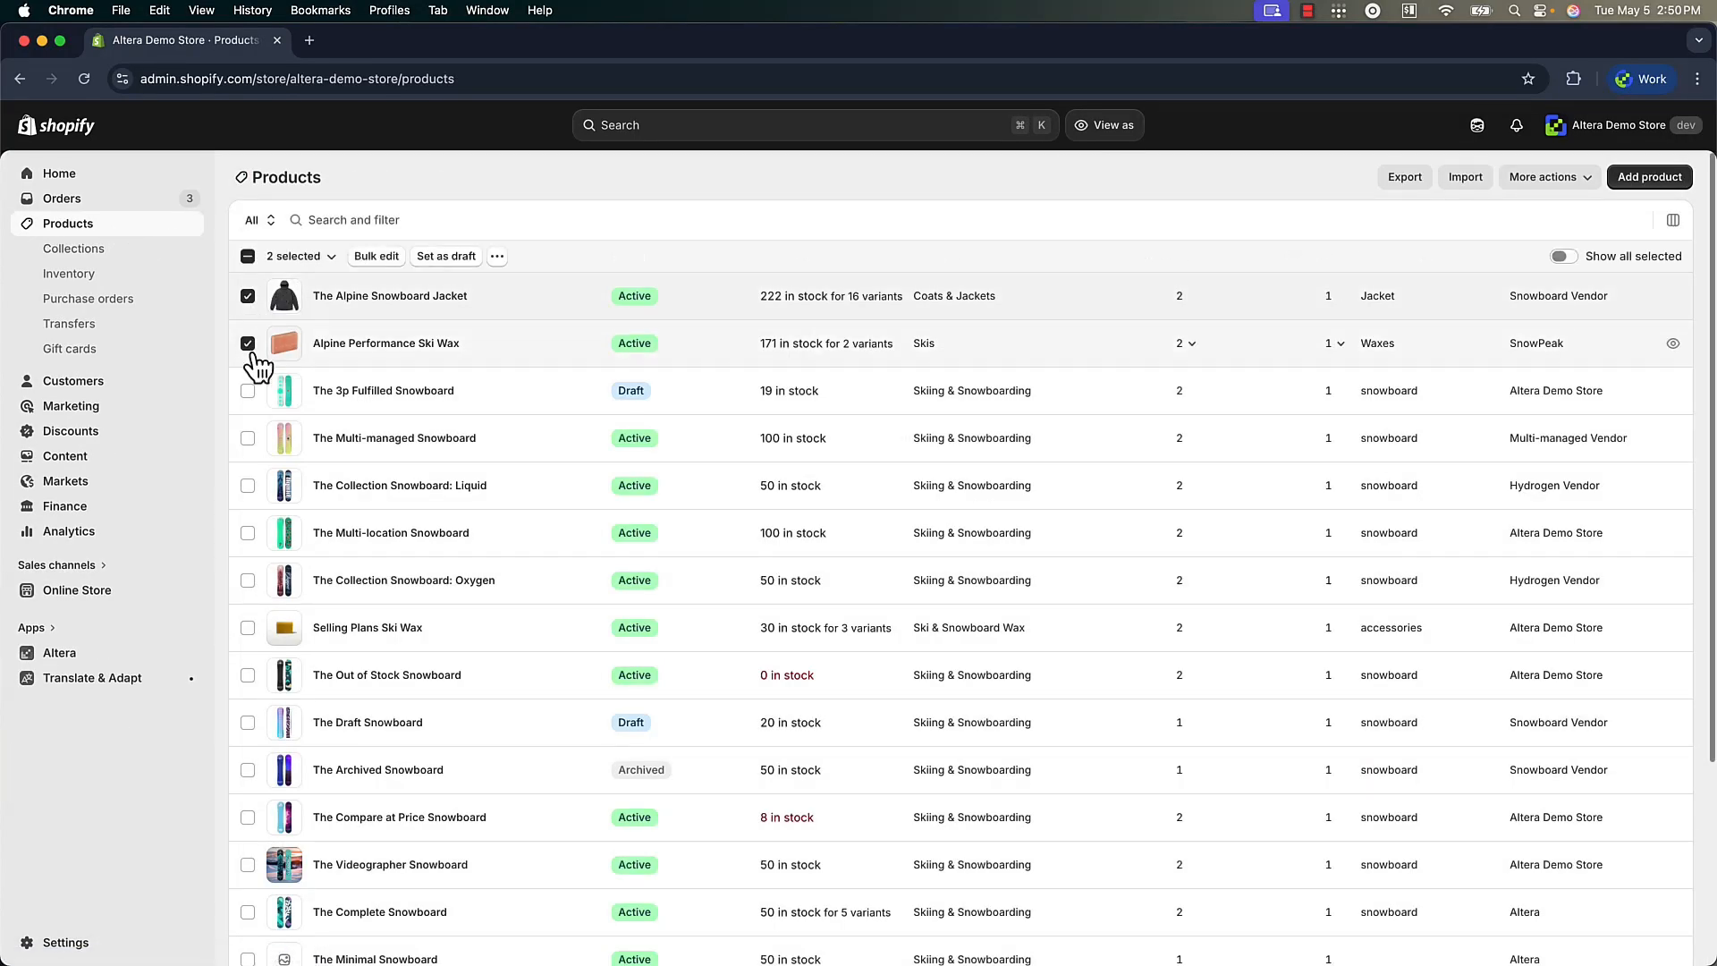
{"action": "left_click", "coordinate": [497, 257]}
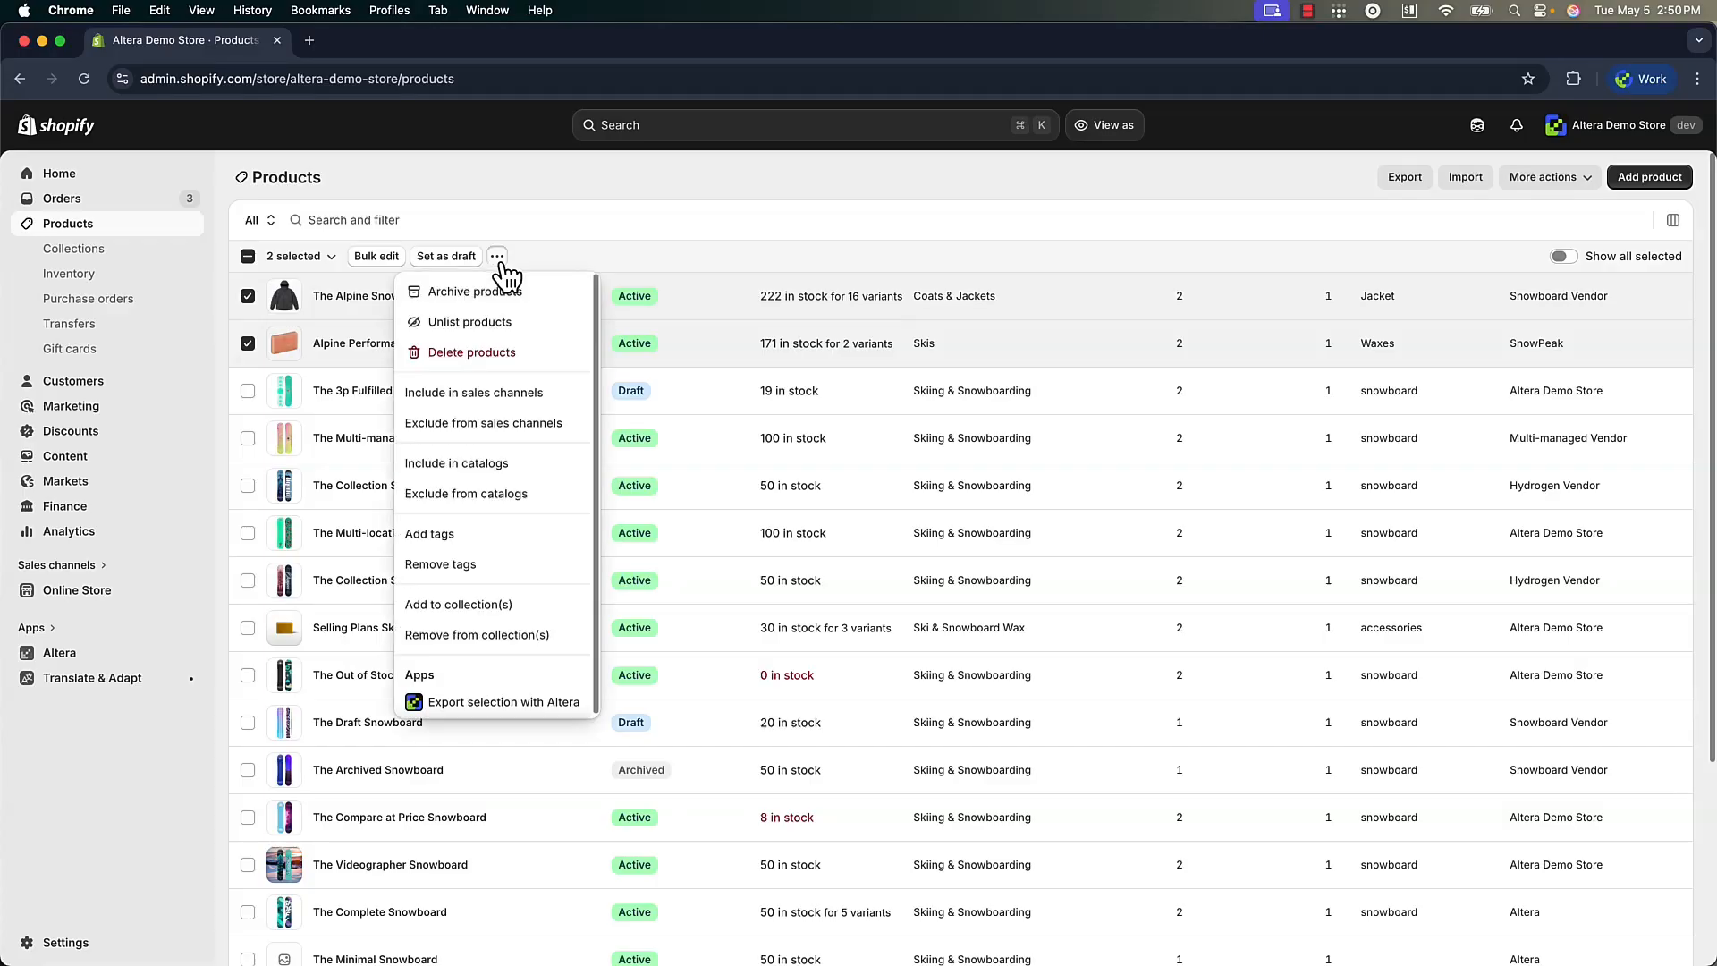
{"action": "left_click", "coordinate": [494, 703]}
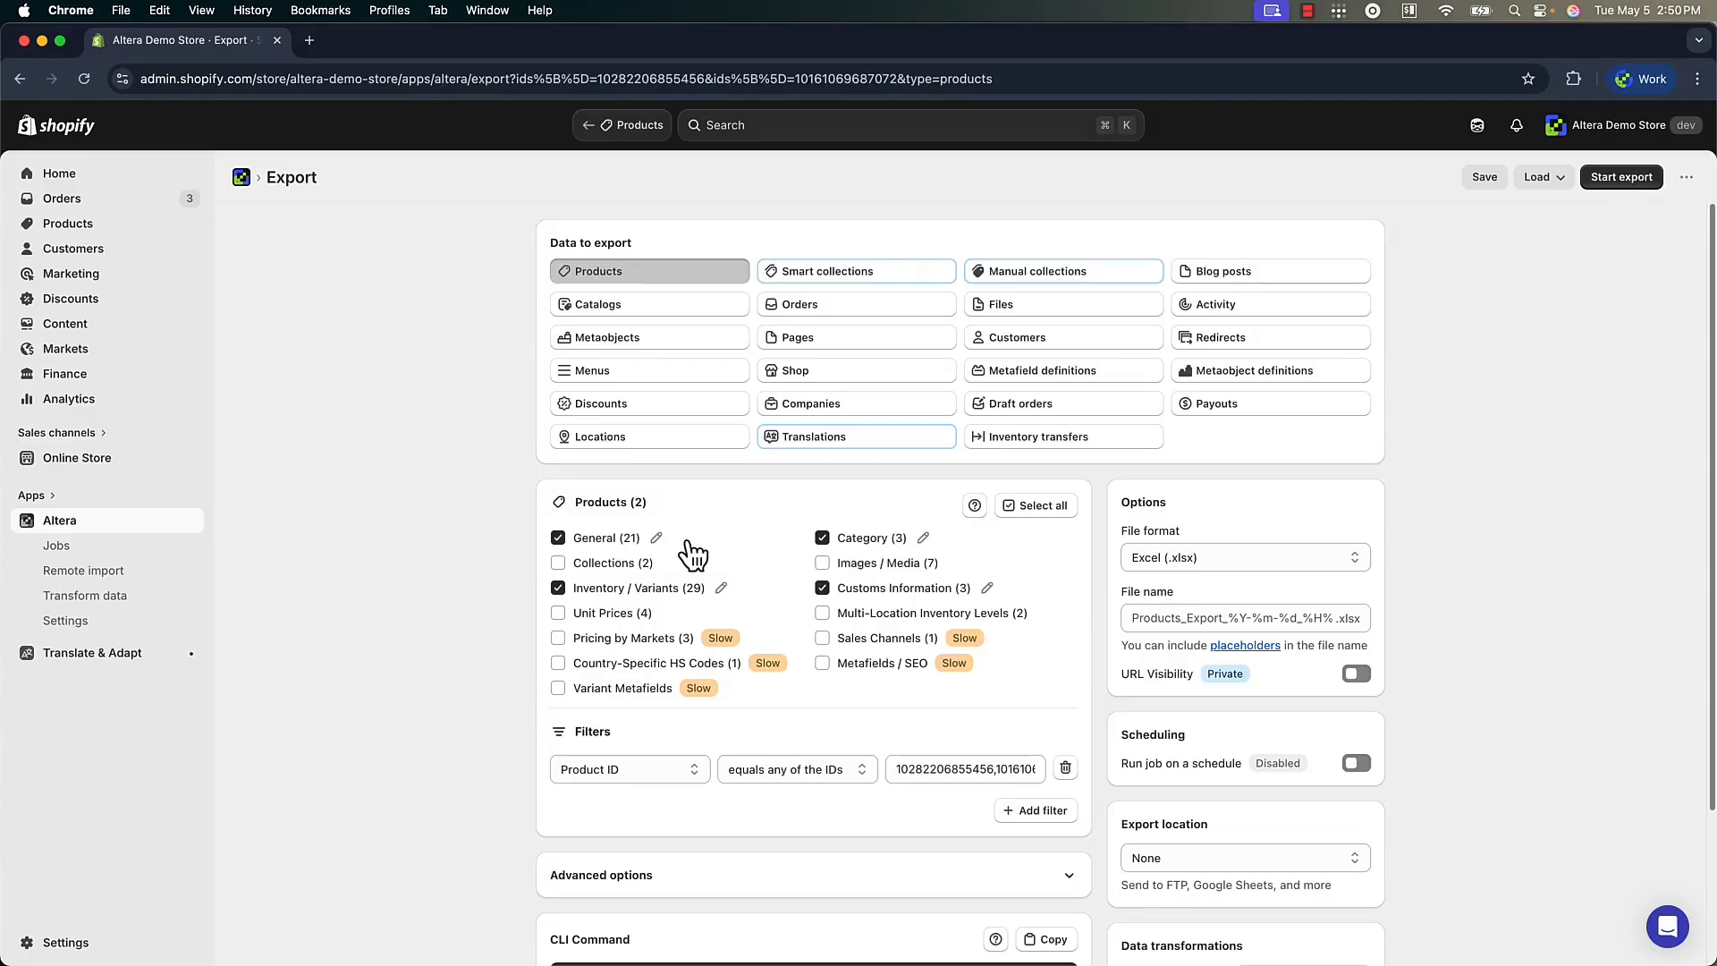
Replace Products with Translations as the export's data type, keeping the language filter on French
{"action": "left_click", "coordinate": [824, 457]}
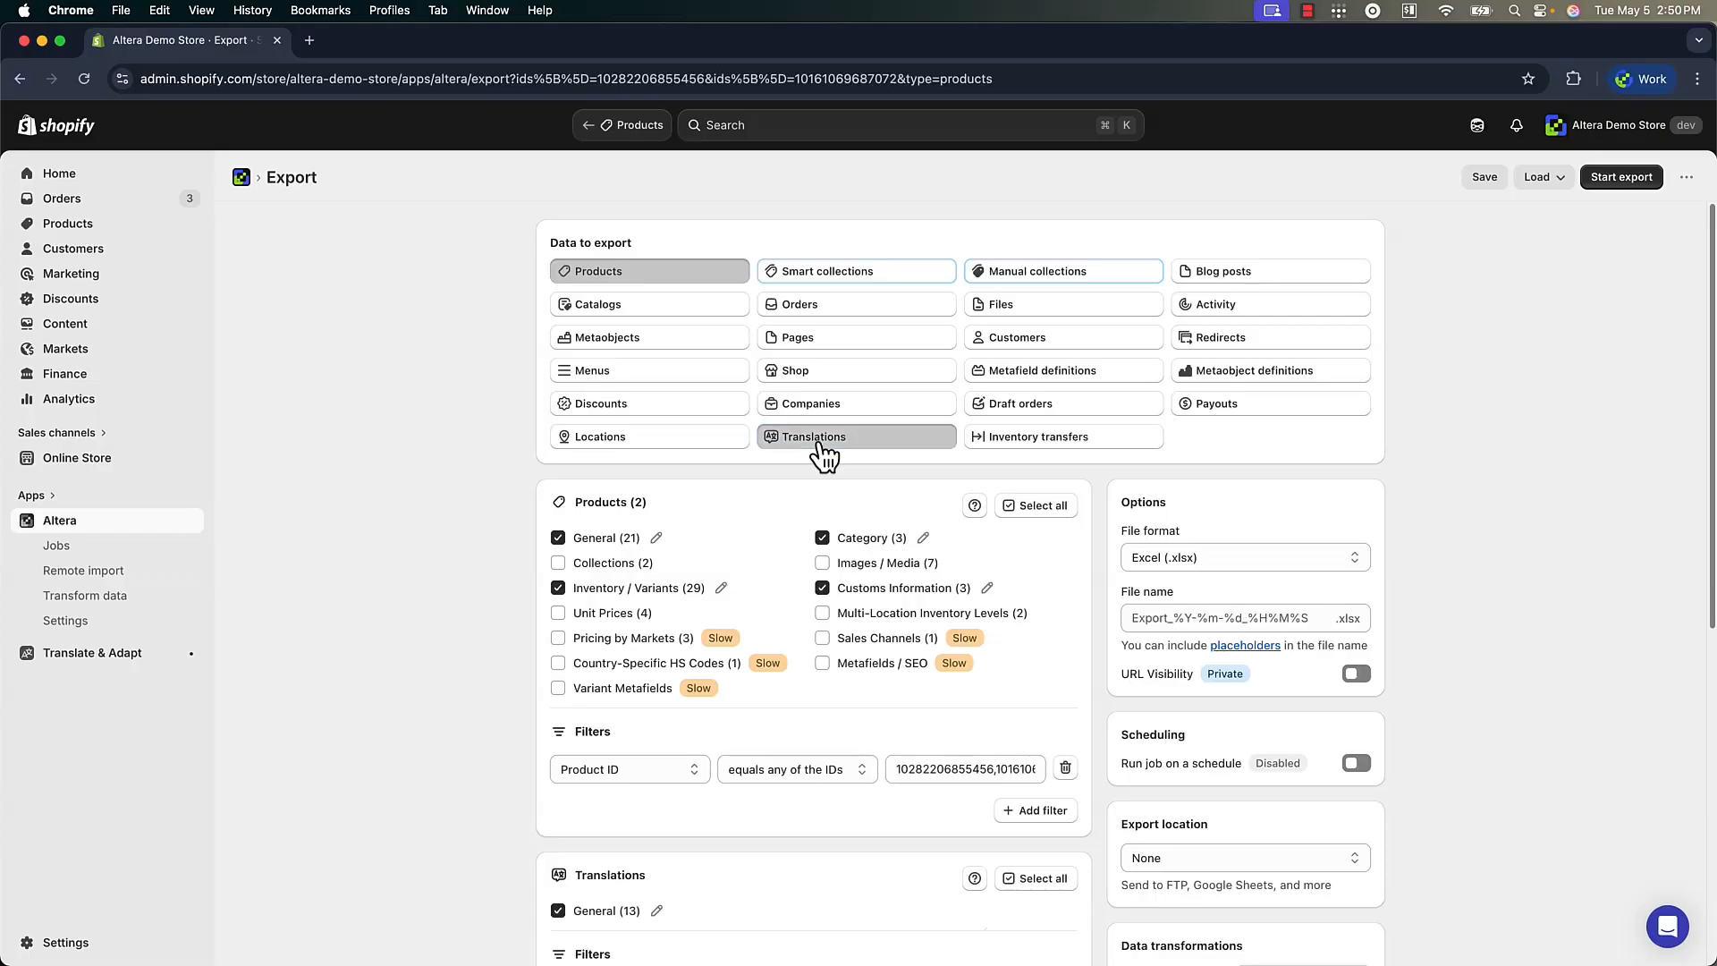
{"action": "left_click", "coordinate": [694, 275]}
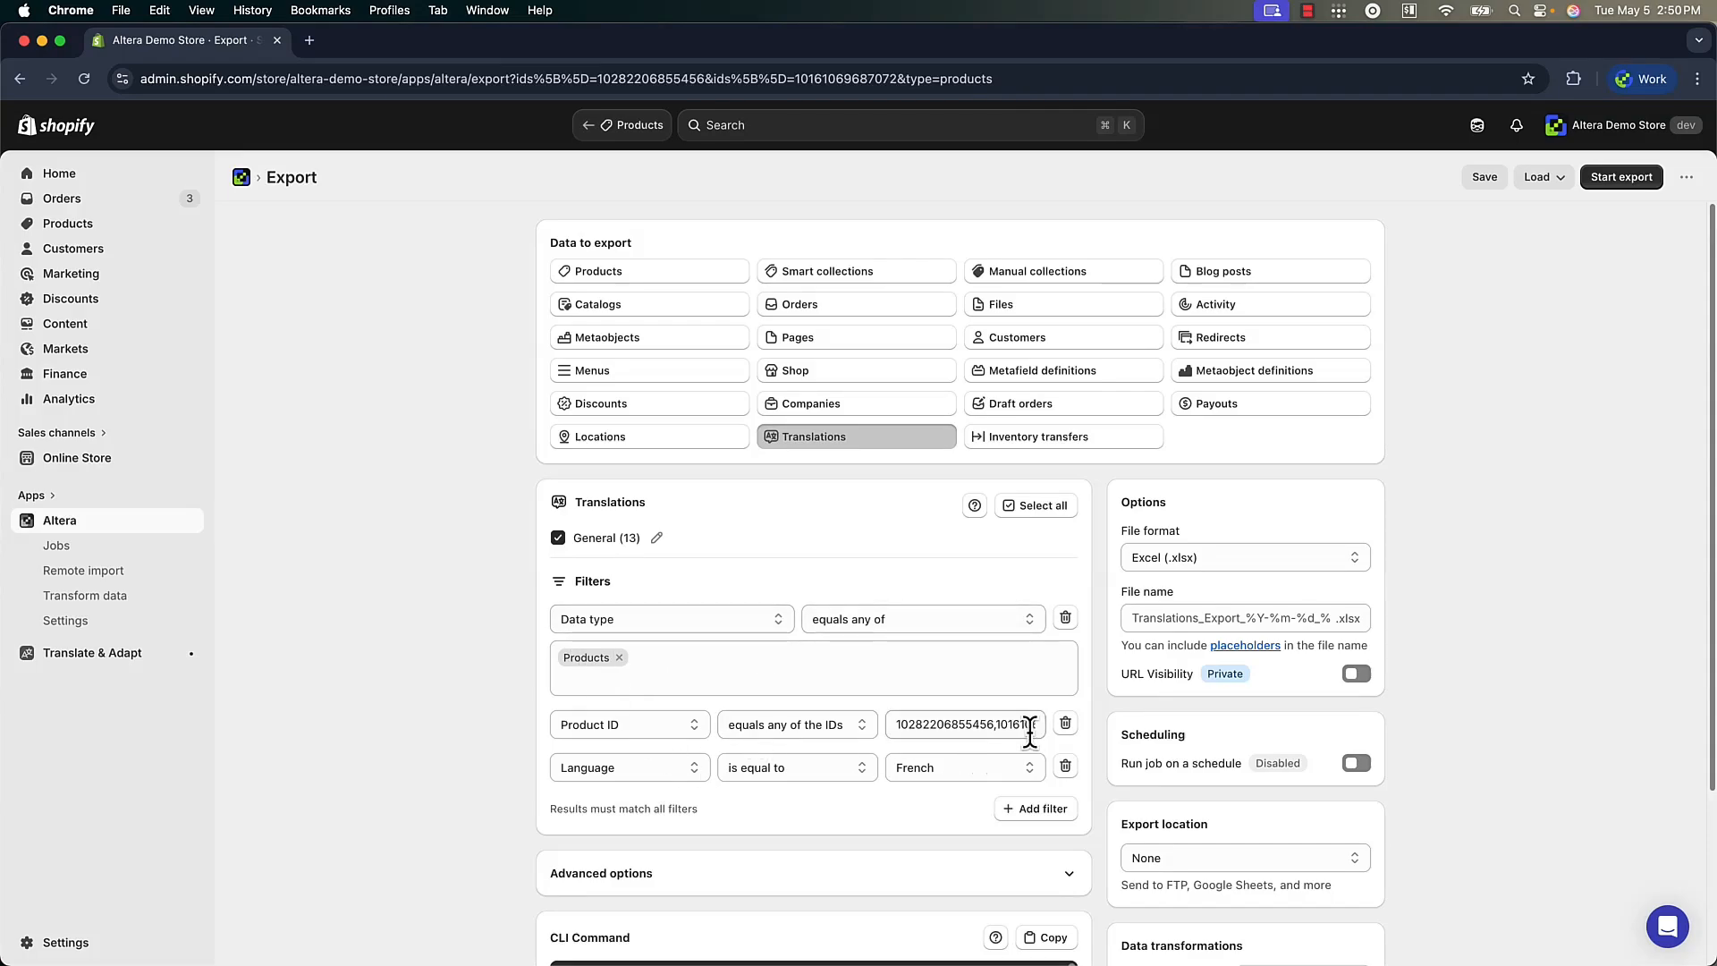
{"action": "left_click", "coordinate": [936, 775]}
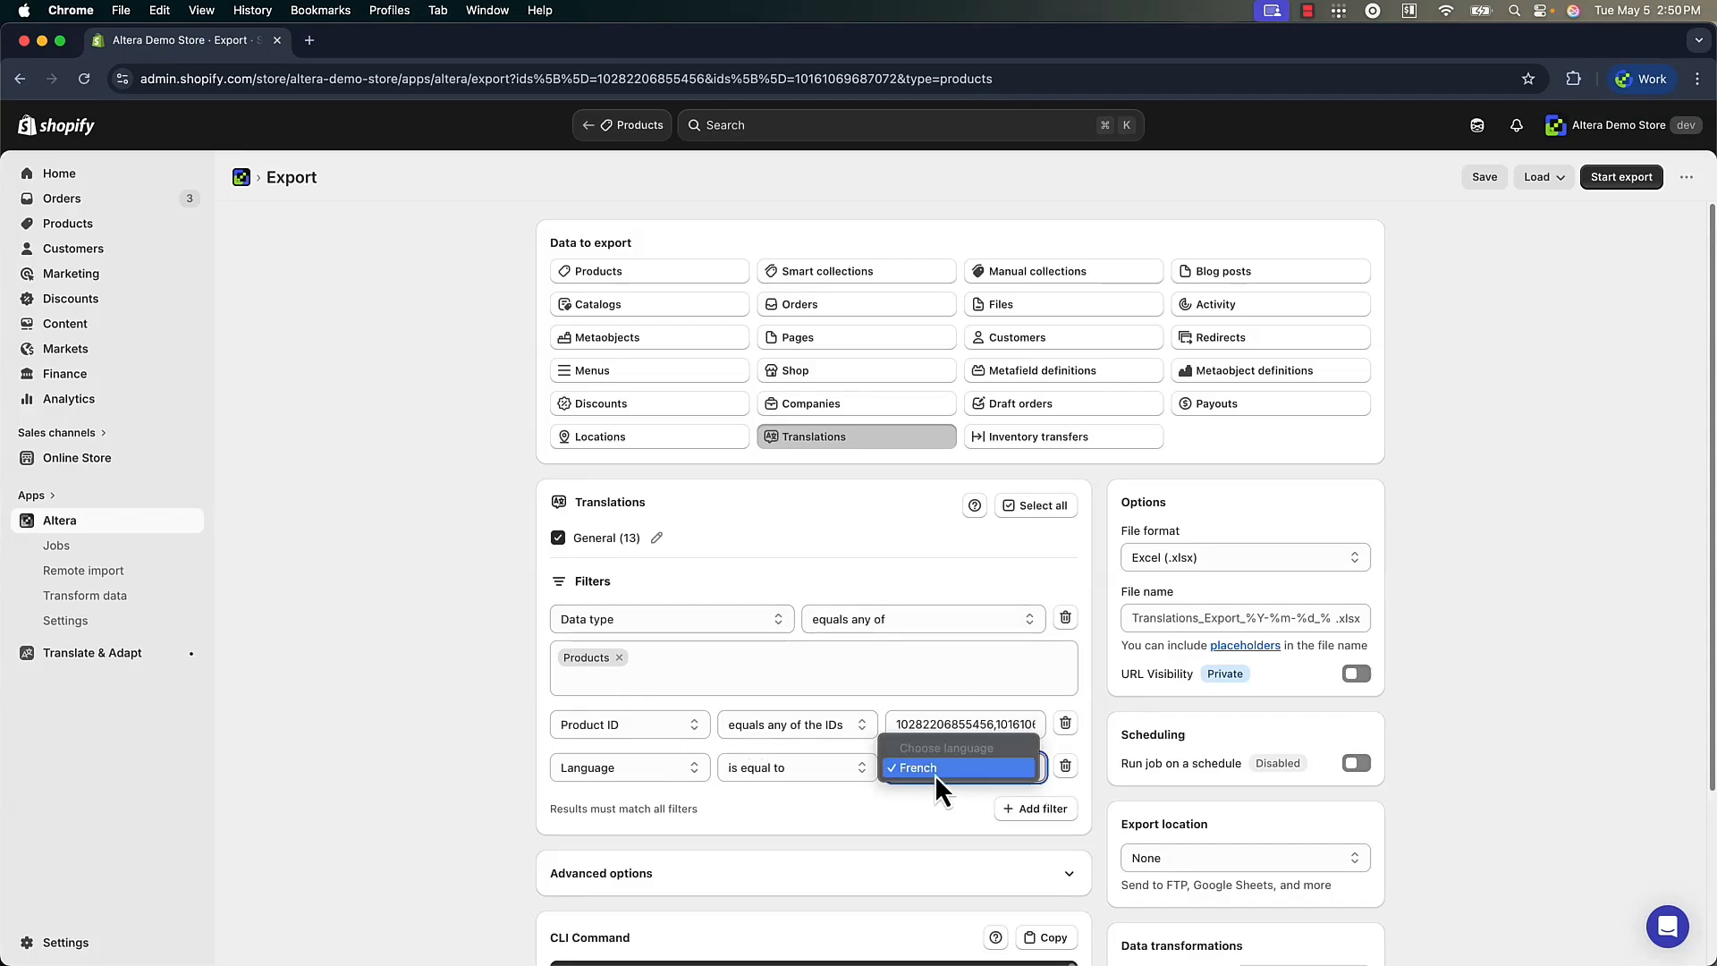
{"action": "left_click", "coordinate": [936, 774]}
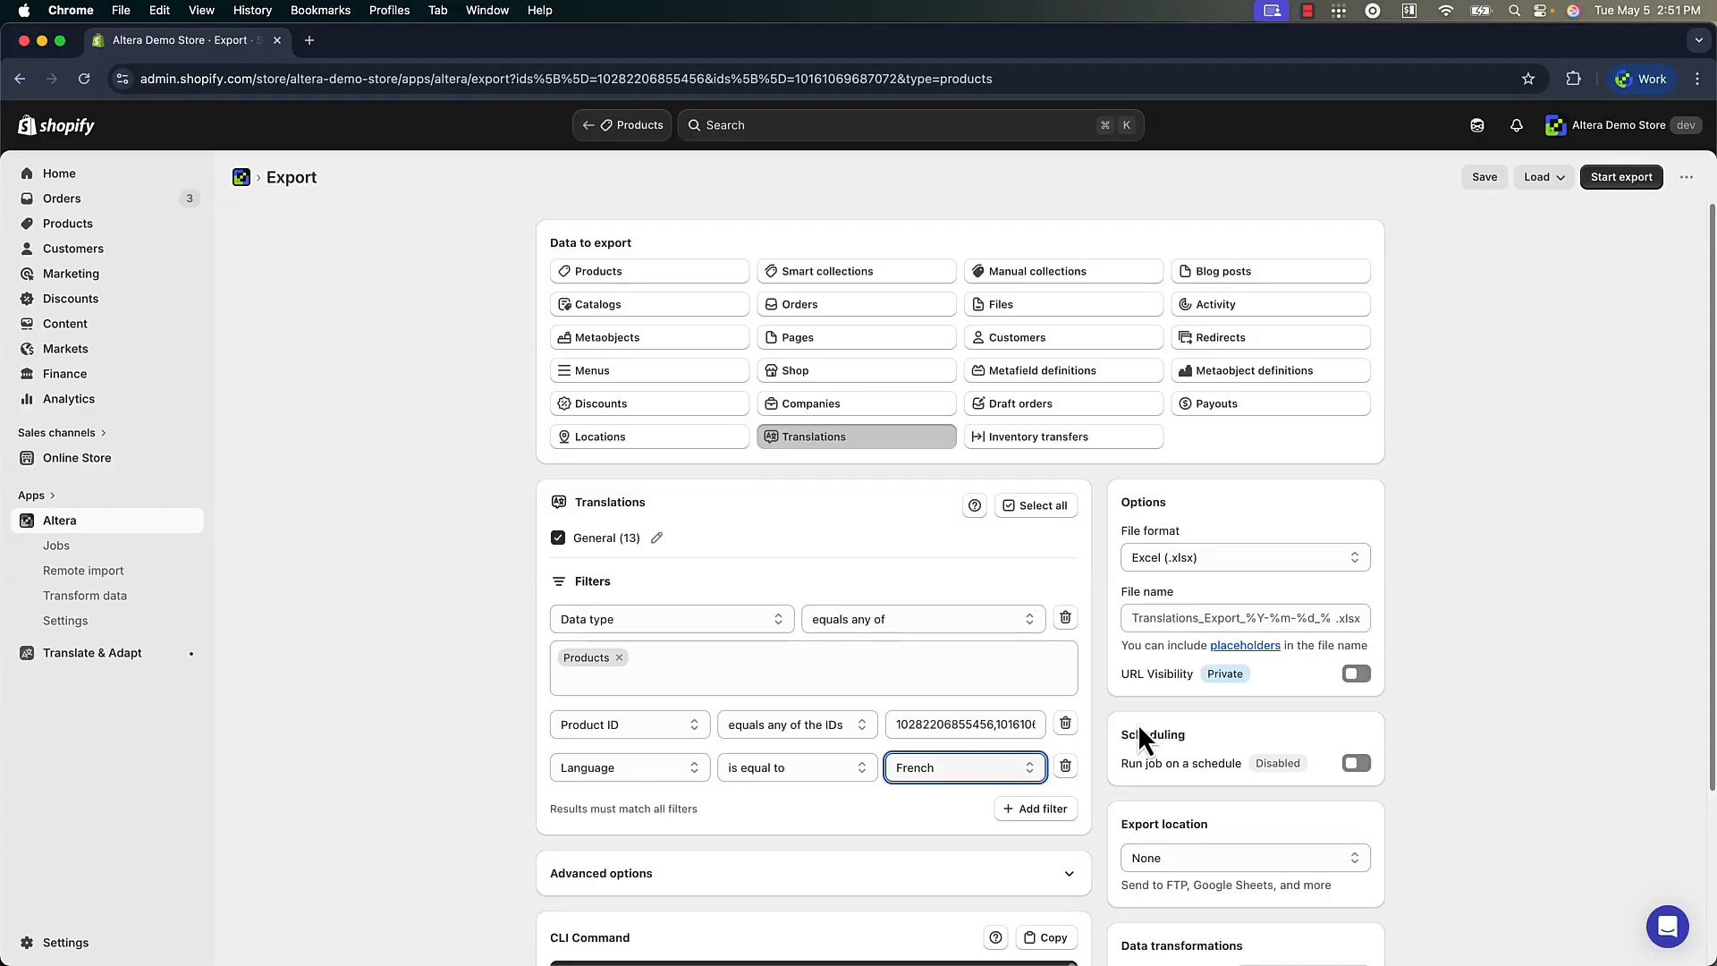
Set the export location to the connected Google Sheets account and start the export
{"action": "scroll", "coordinate": [1137, 726], "scroll_direction": "down", "scroll_amount": 2}
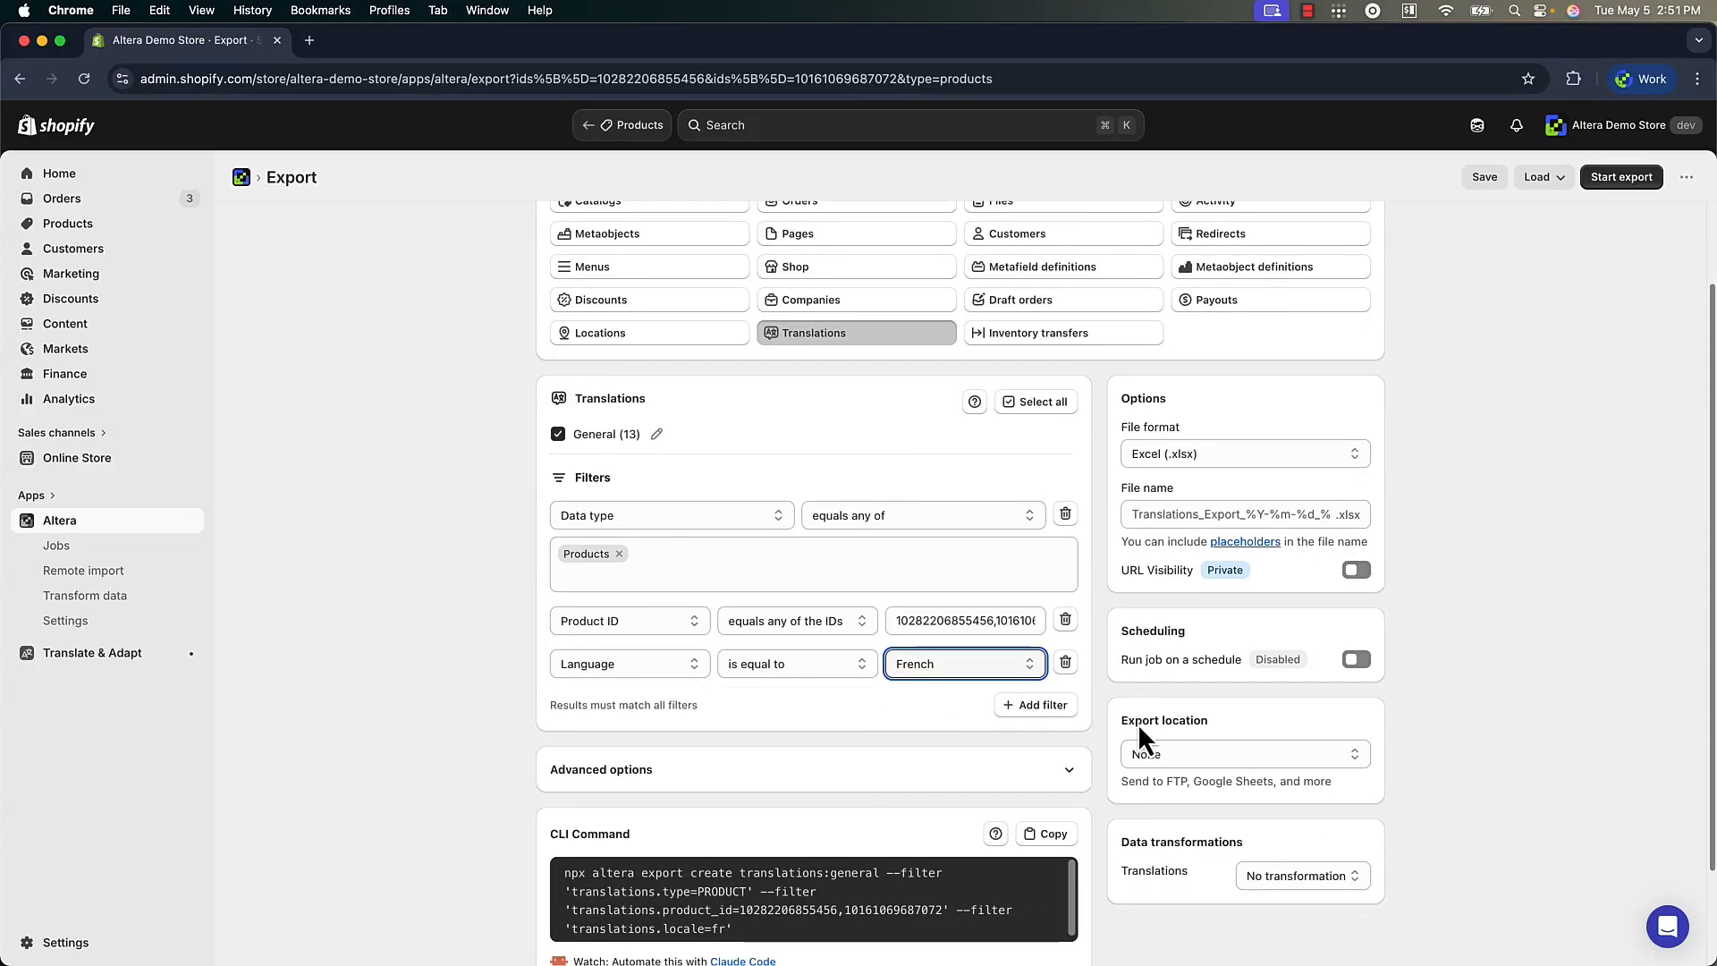
{"action": "left_click", "coordinate": [1172, 760]}
{"action": "left_click", "coordinate": [1199, 839]}
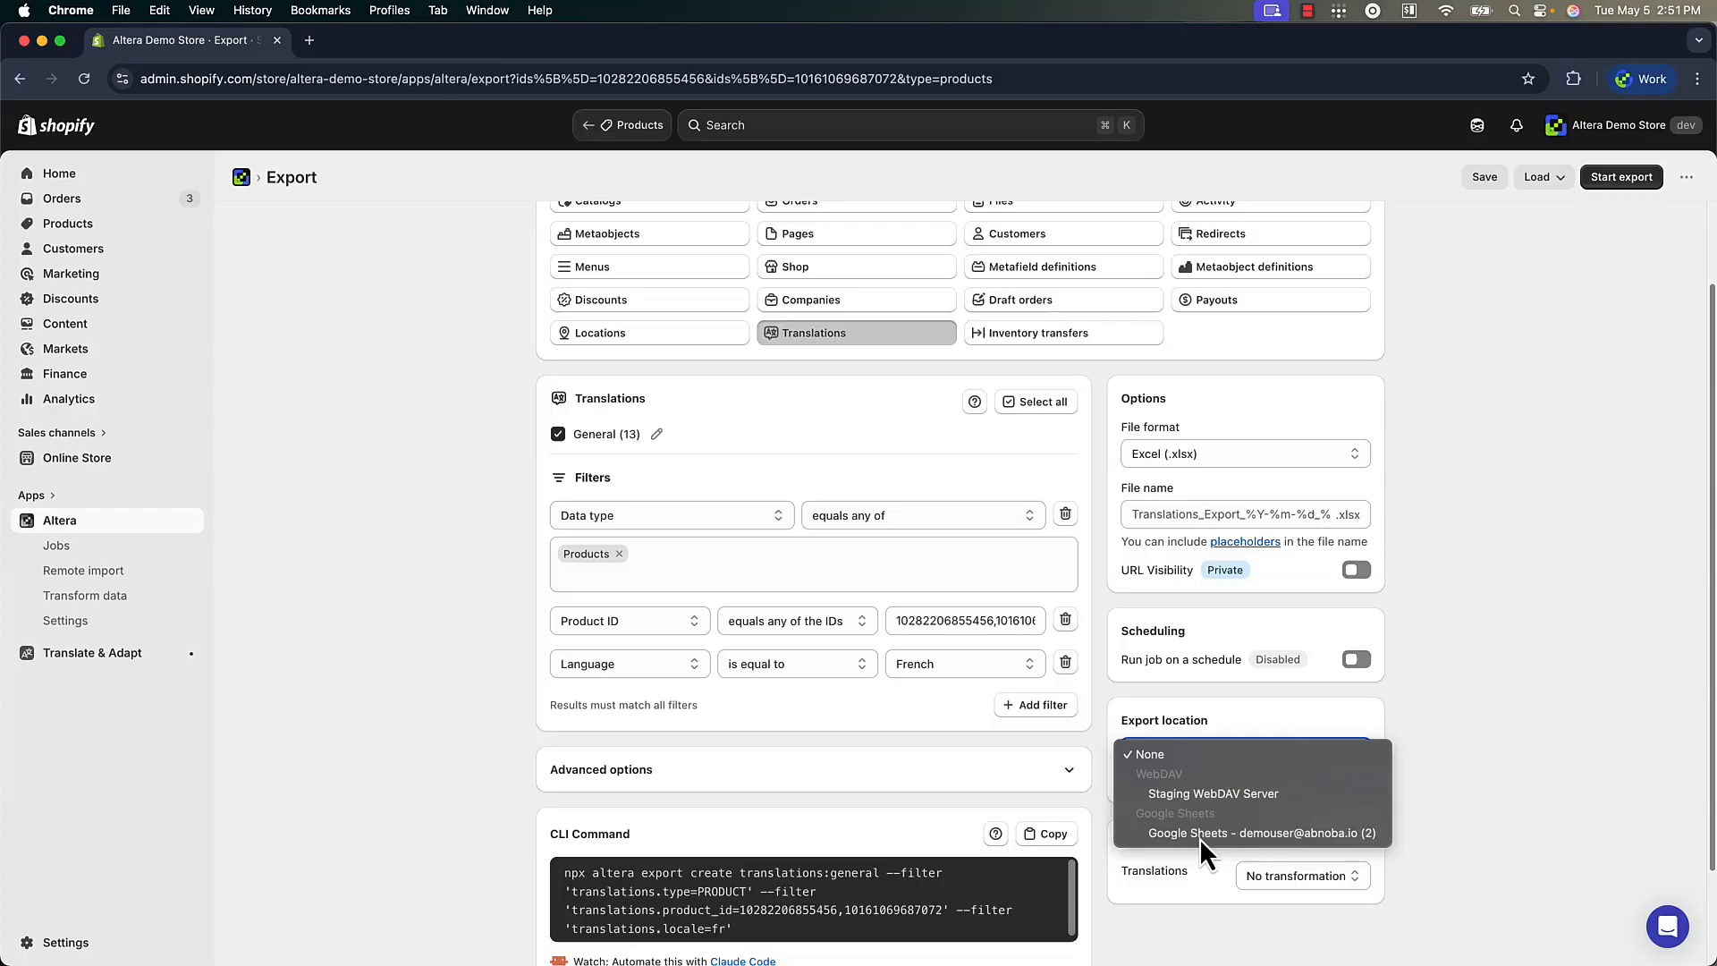
{"action": "scroll", "coordinate": [1114, 697], "scroll_direction": "up", "scroll_amount": 2}
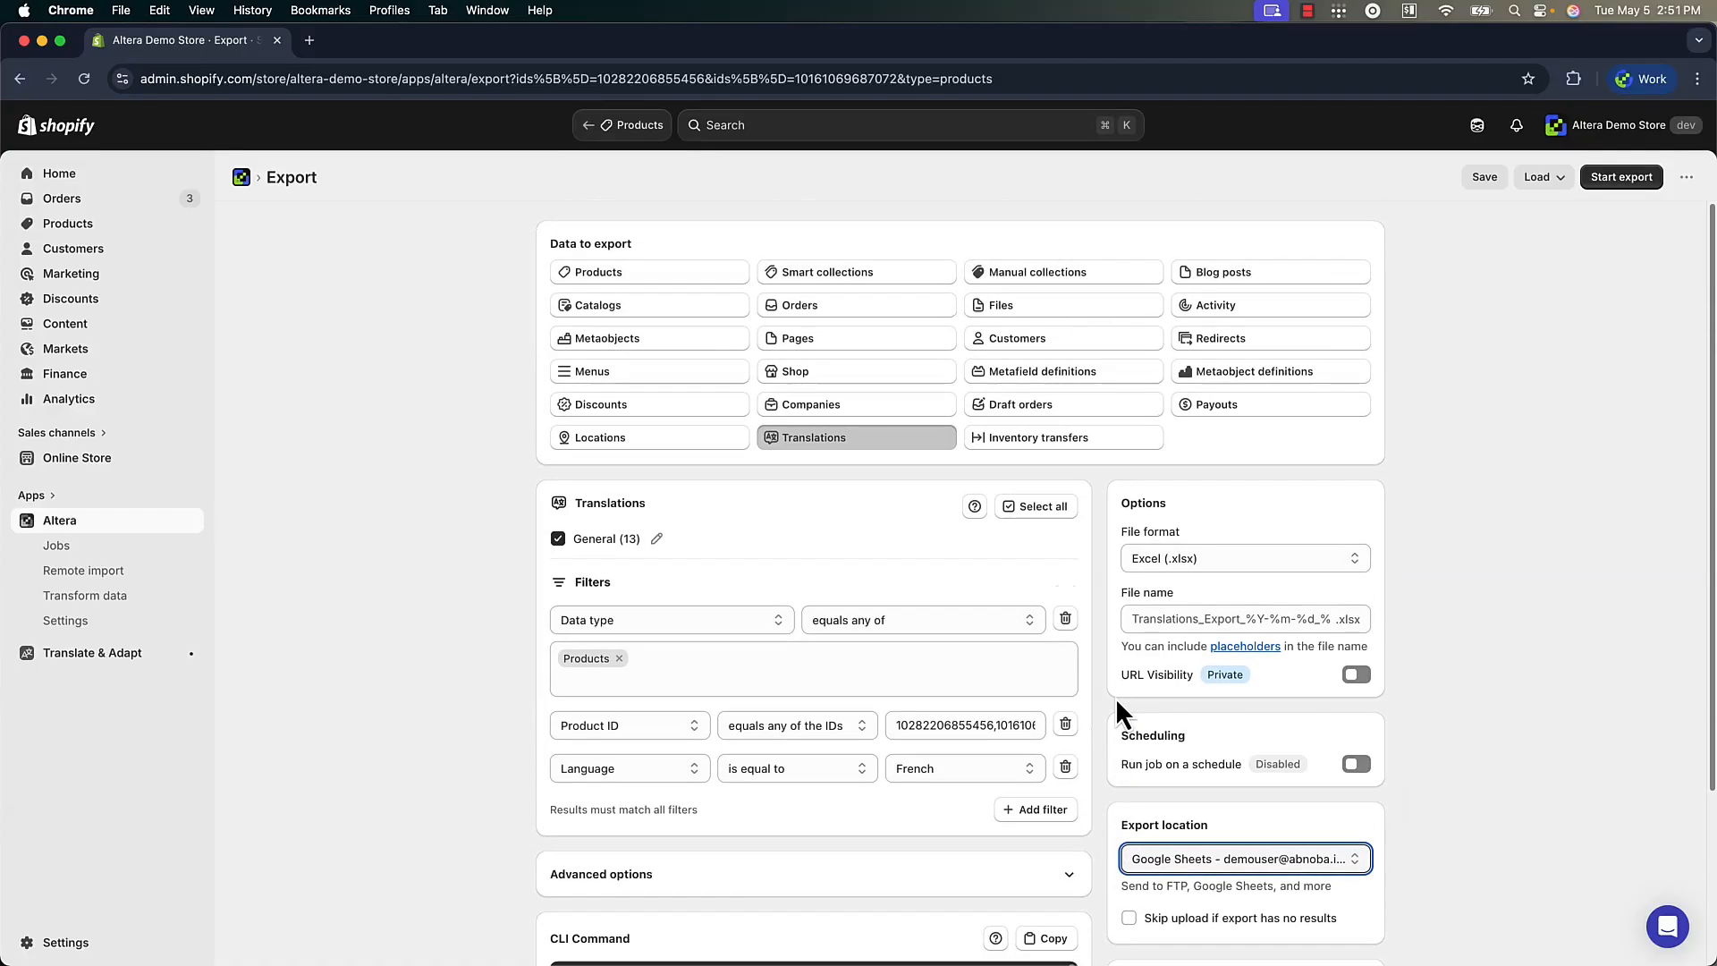
{"action": "left_click", "coordinate": [1617, 178]}
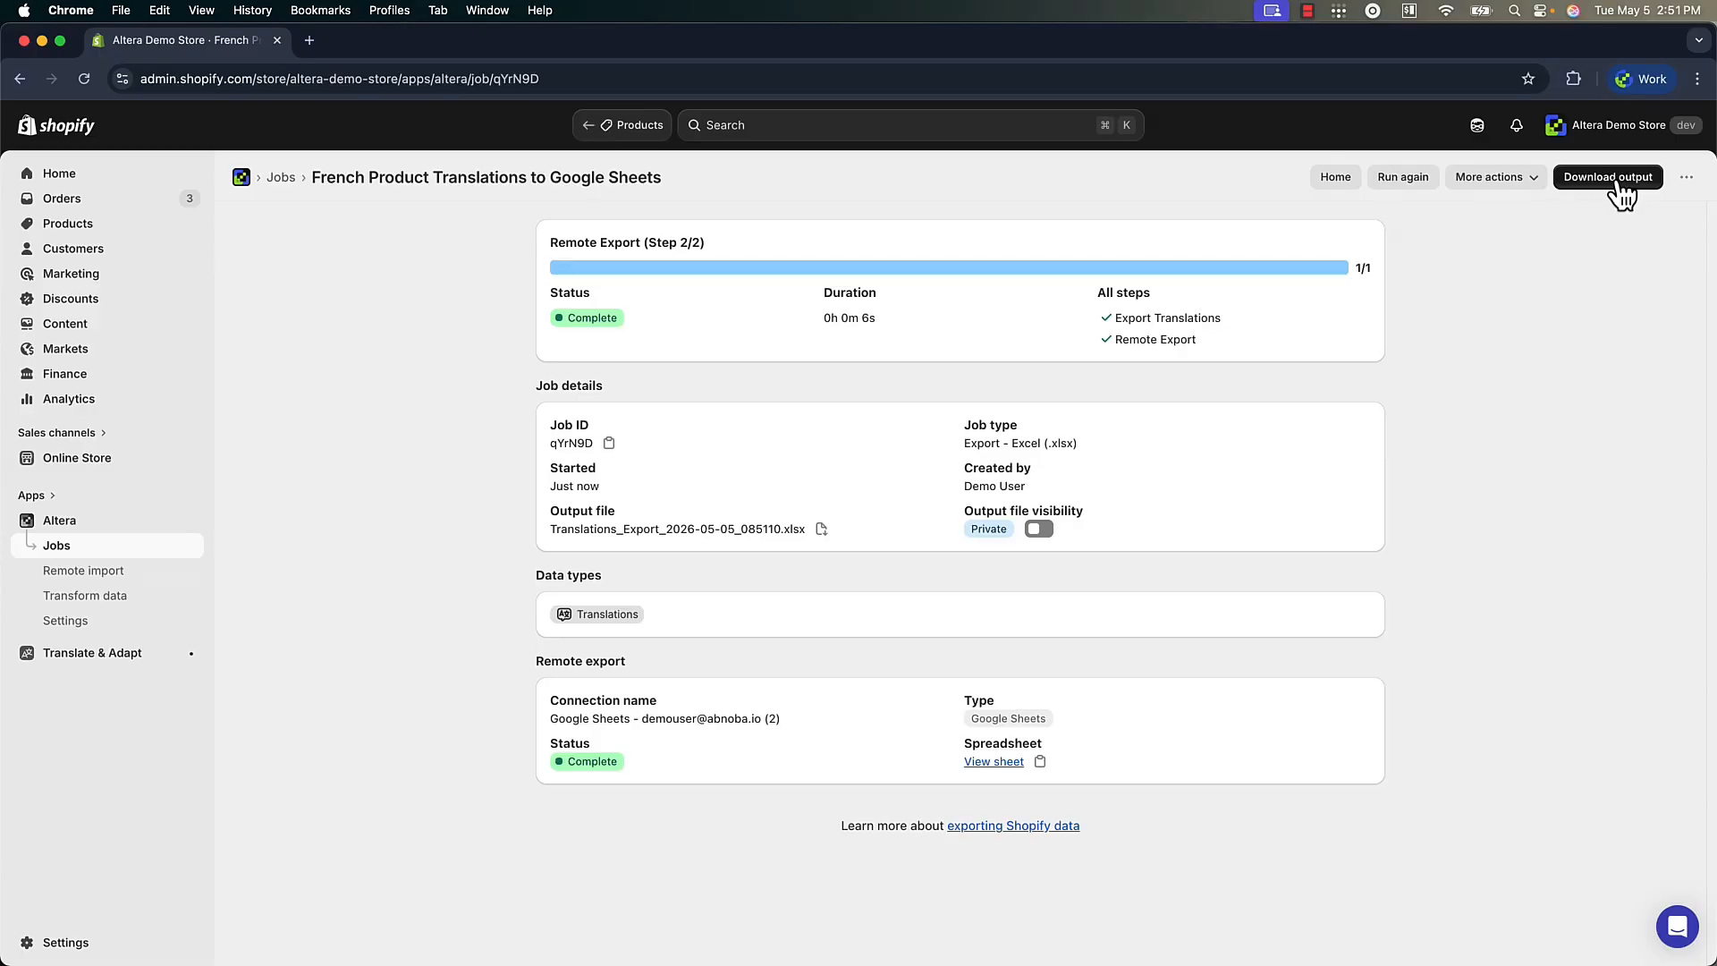
Open the exported Google sheet and examine its Parent Type, Parent ID, Parent Handle and Handle columns
{"action": "left_click", "coordinate": [994, 762]}
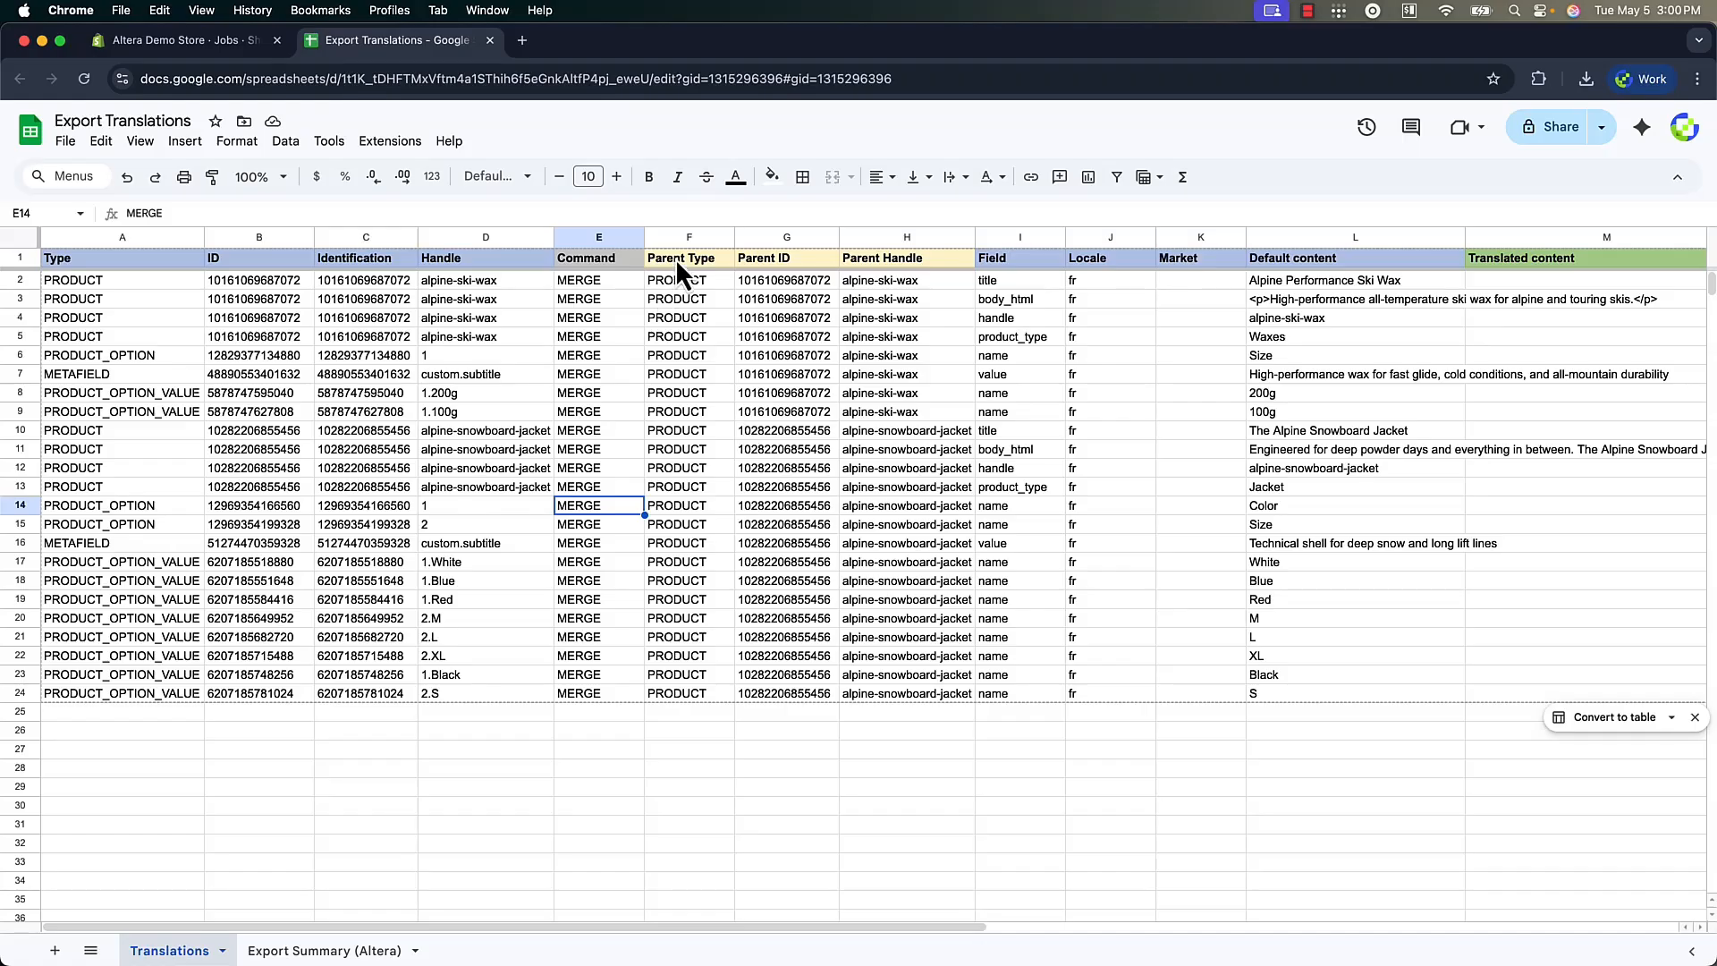
{"action": "left_click_drag", "start_coordinate": [687, 233], "coordinate": [892, 236]}
{"action": "left_click", "coordinate": [466, 238]}
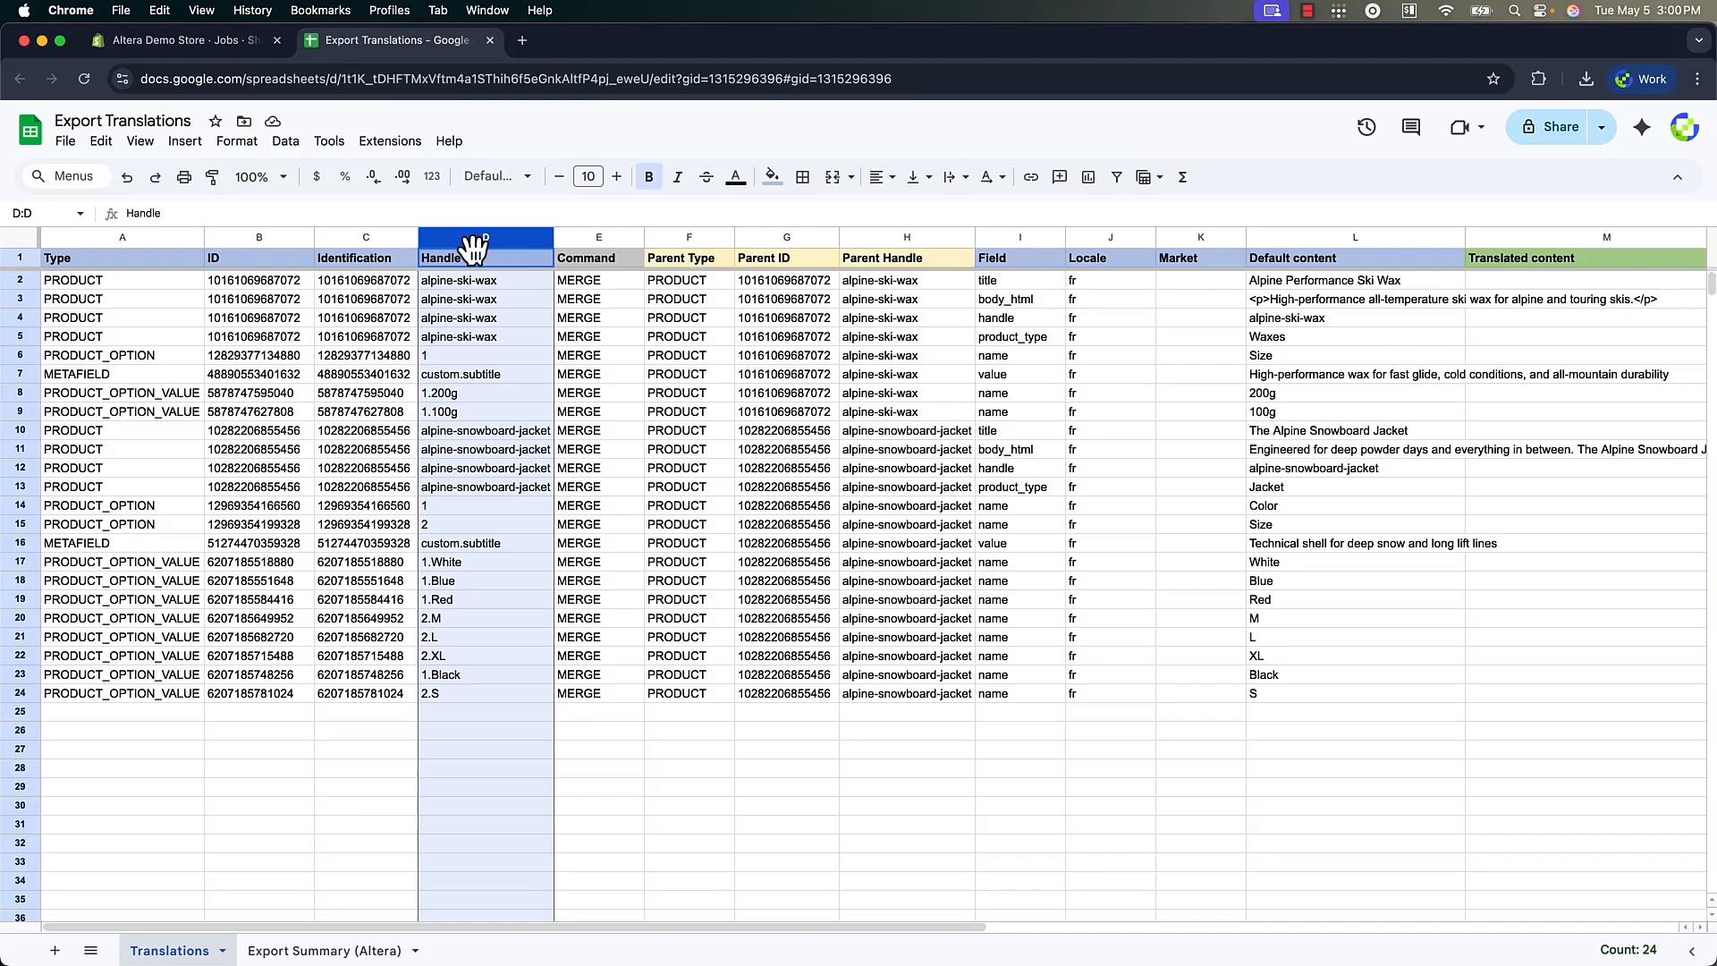
{"action": "left_click", "coordinate": [845, 339]}
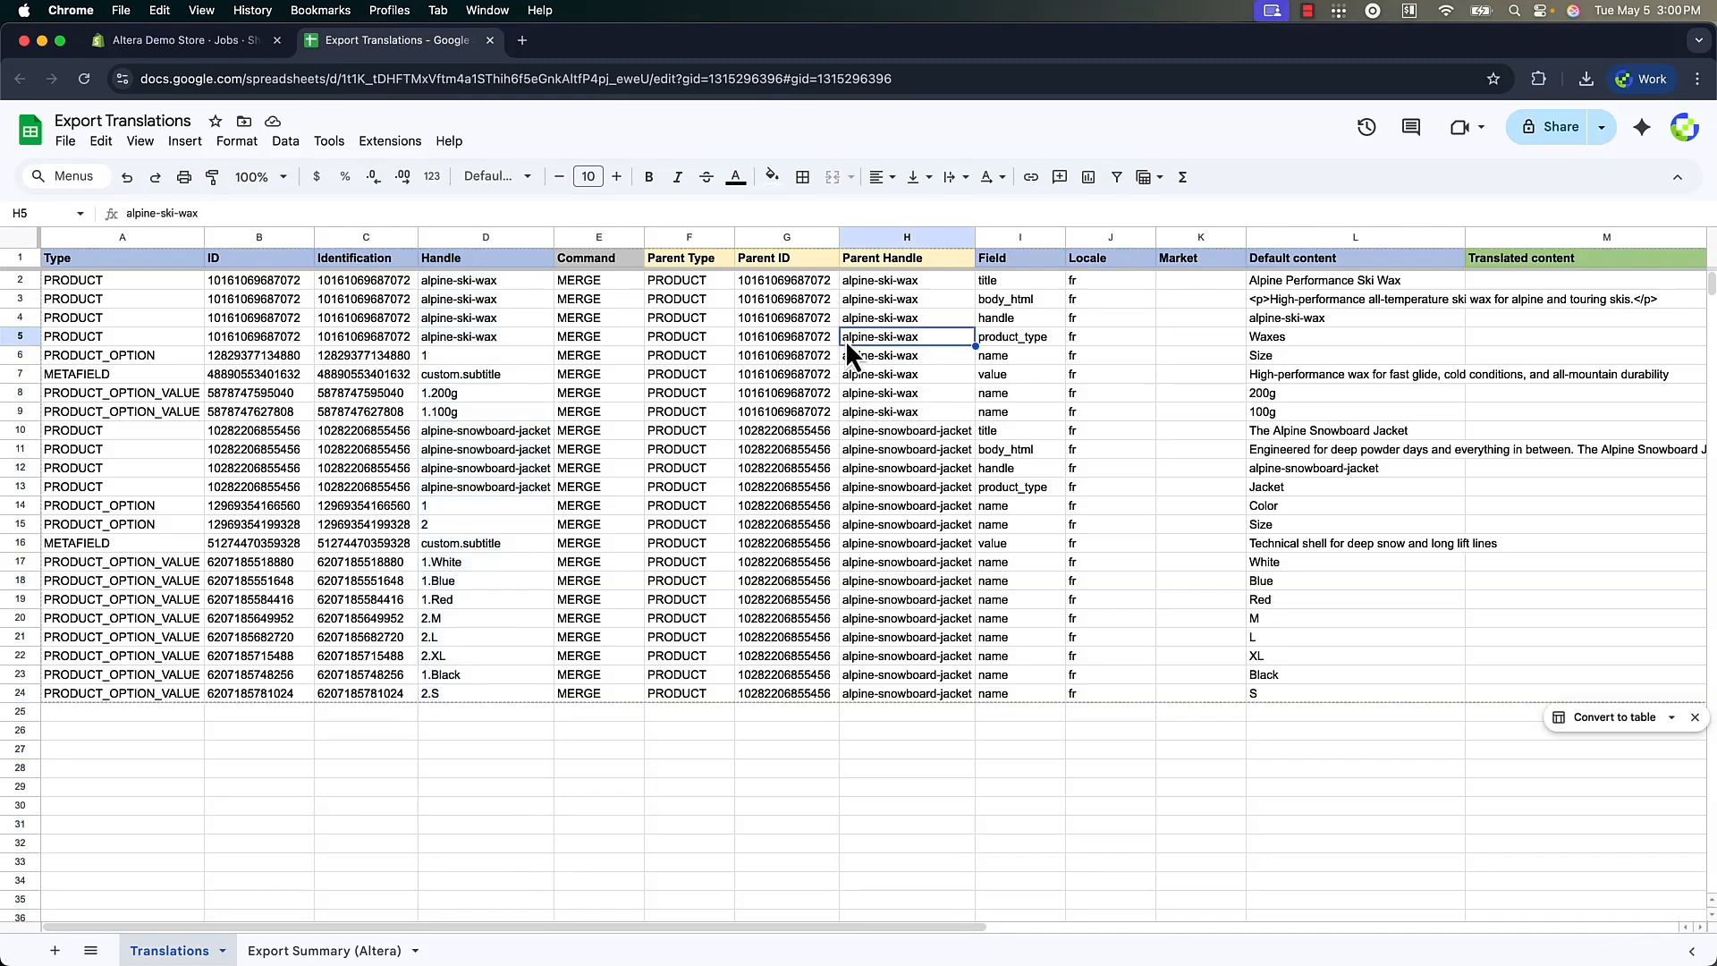
Enter =GOOGLETRANSLATE(L2,"en",J2) in cell M2 and fill the formula down the Translated content column to row 24
{"action": "left_click", "coordinate": [1542, 282]}
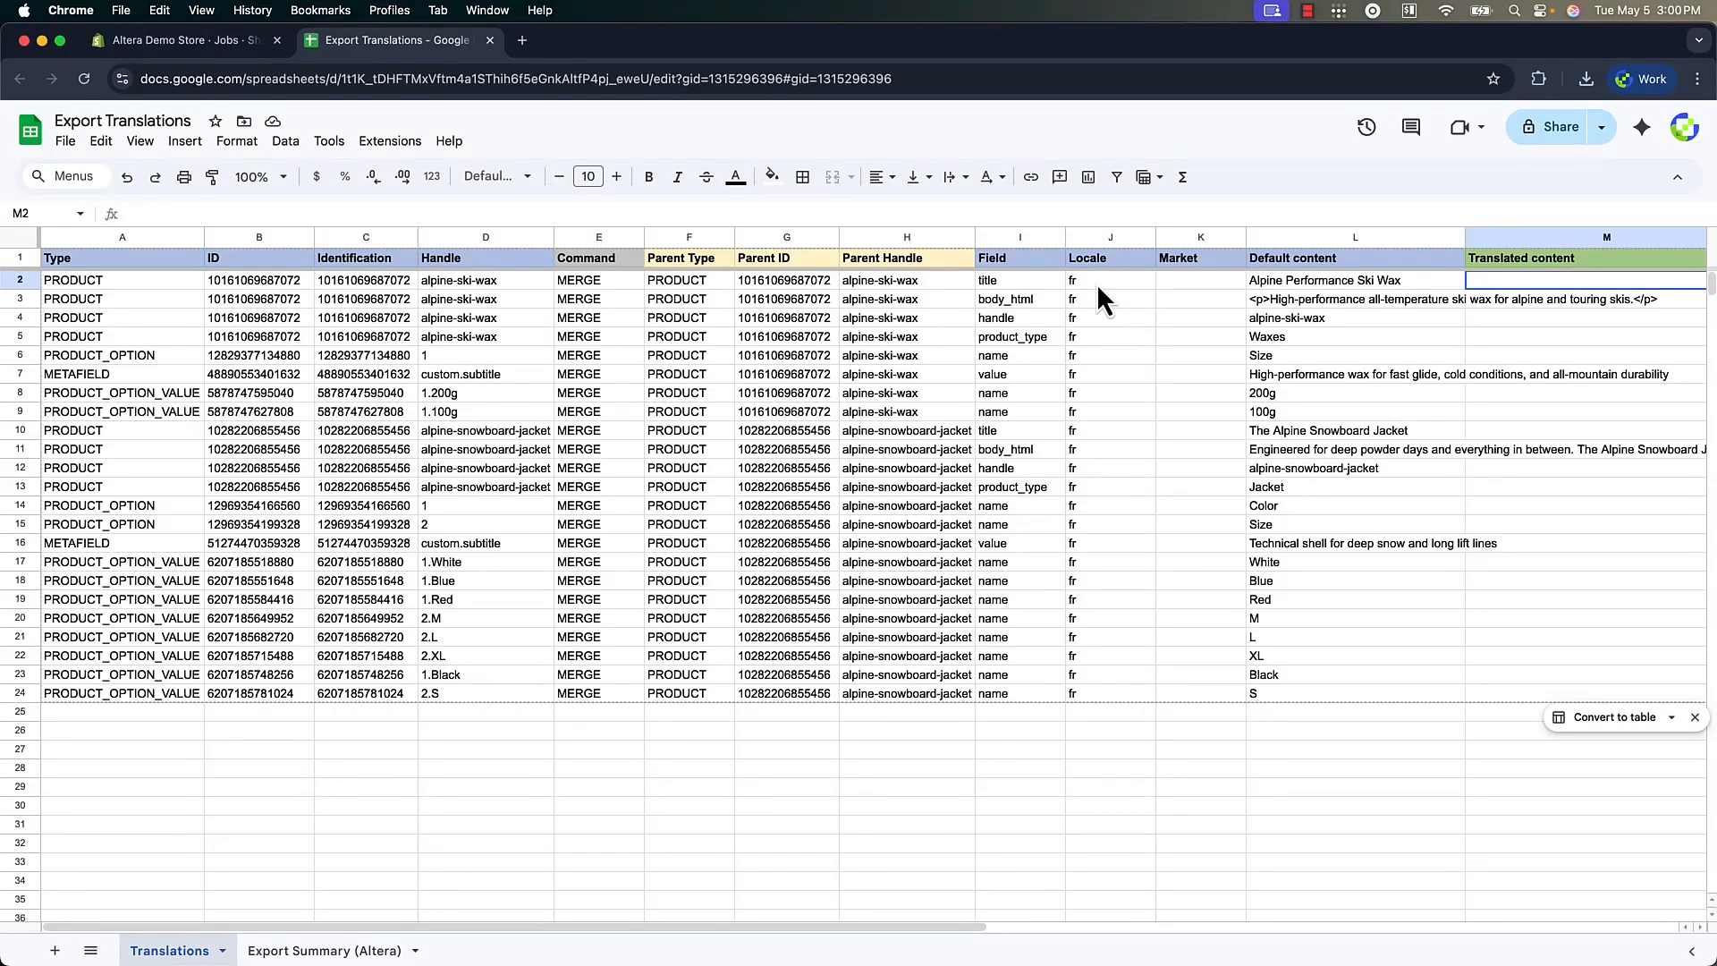
{"action": "type", "text": "=google"}
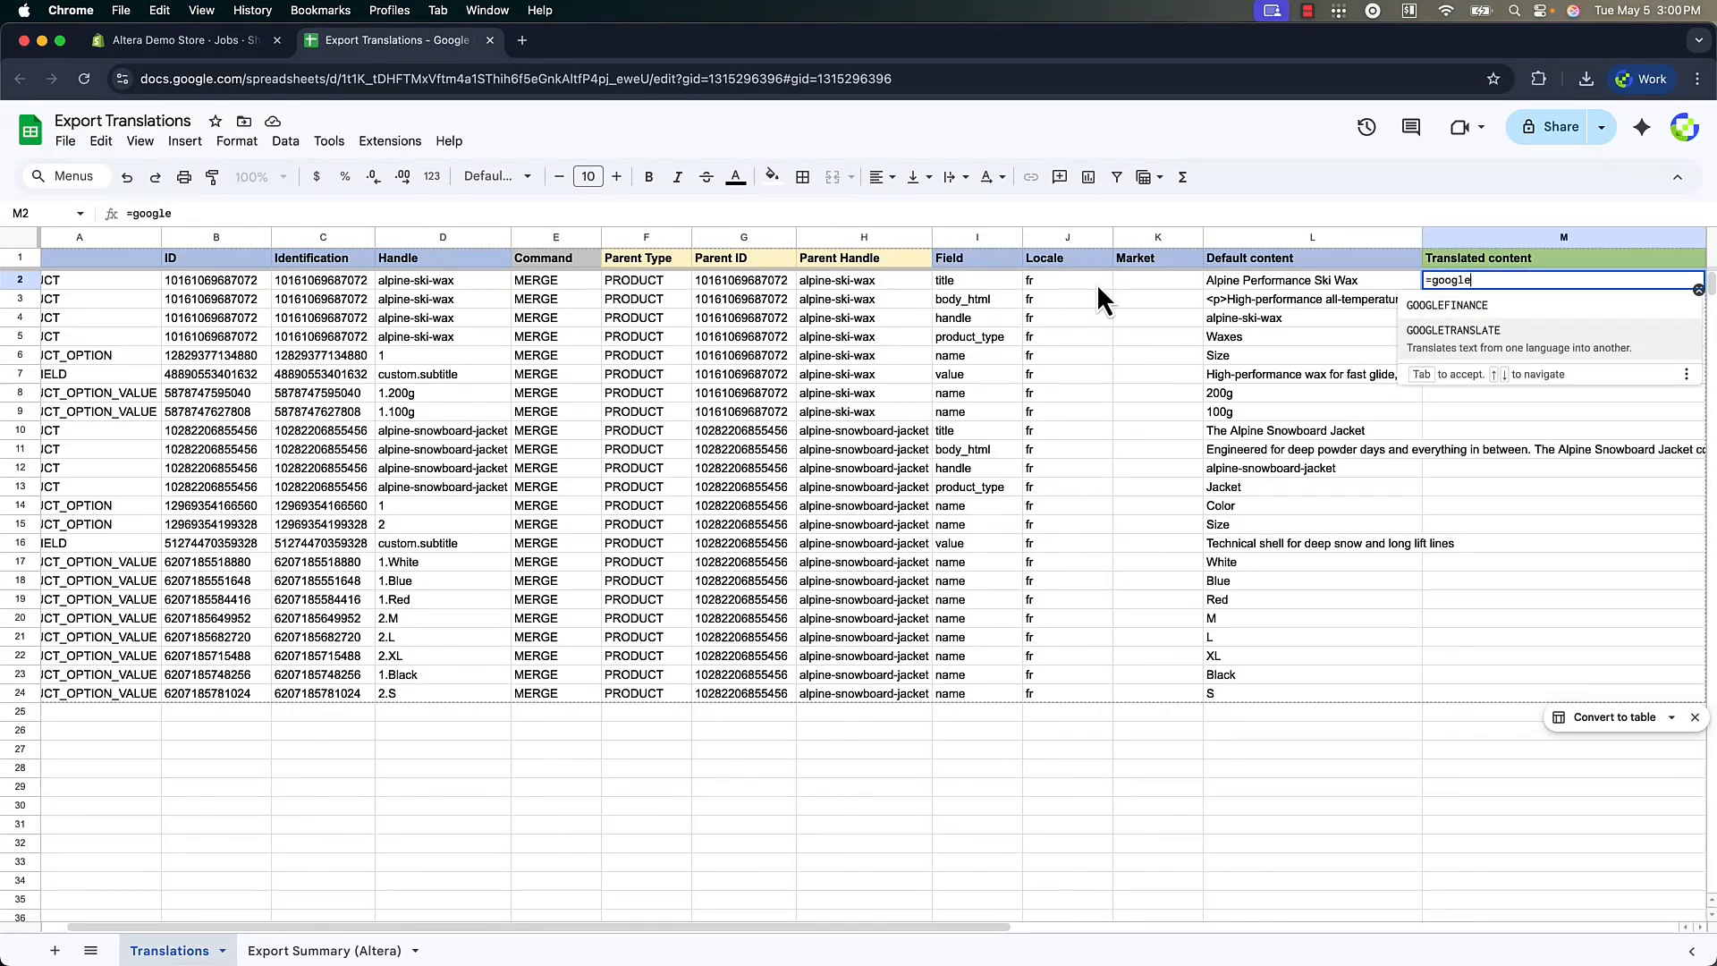
{"action": "key", "text": "Tab"}
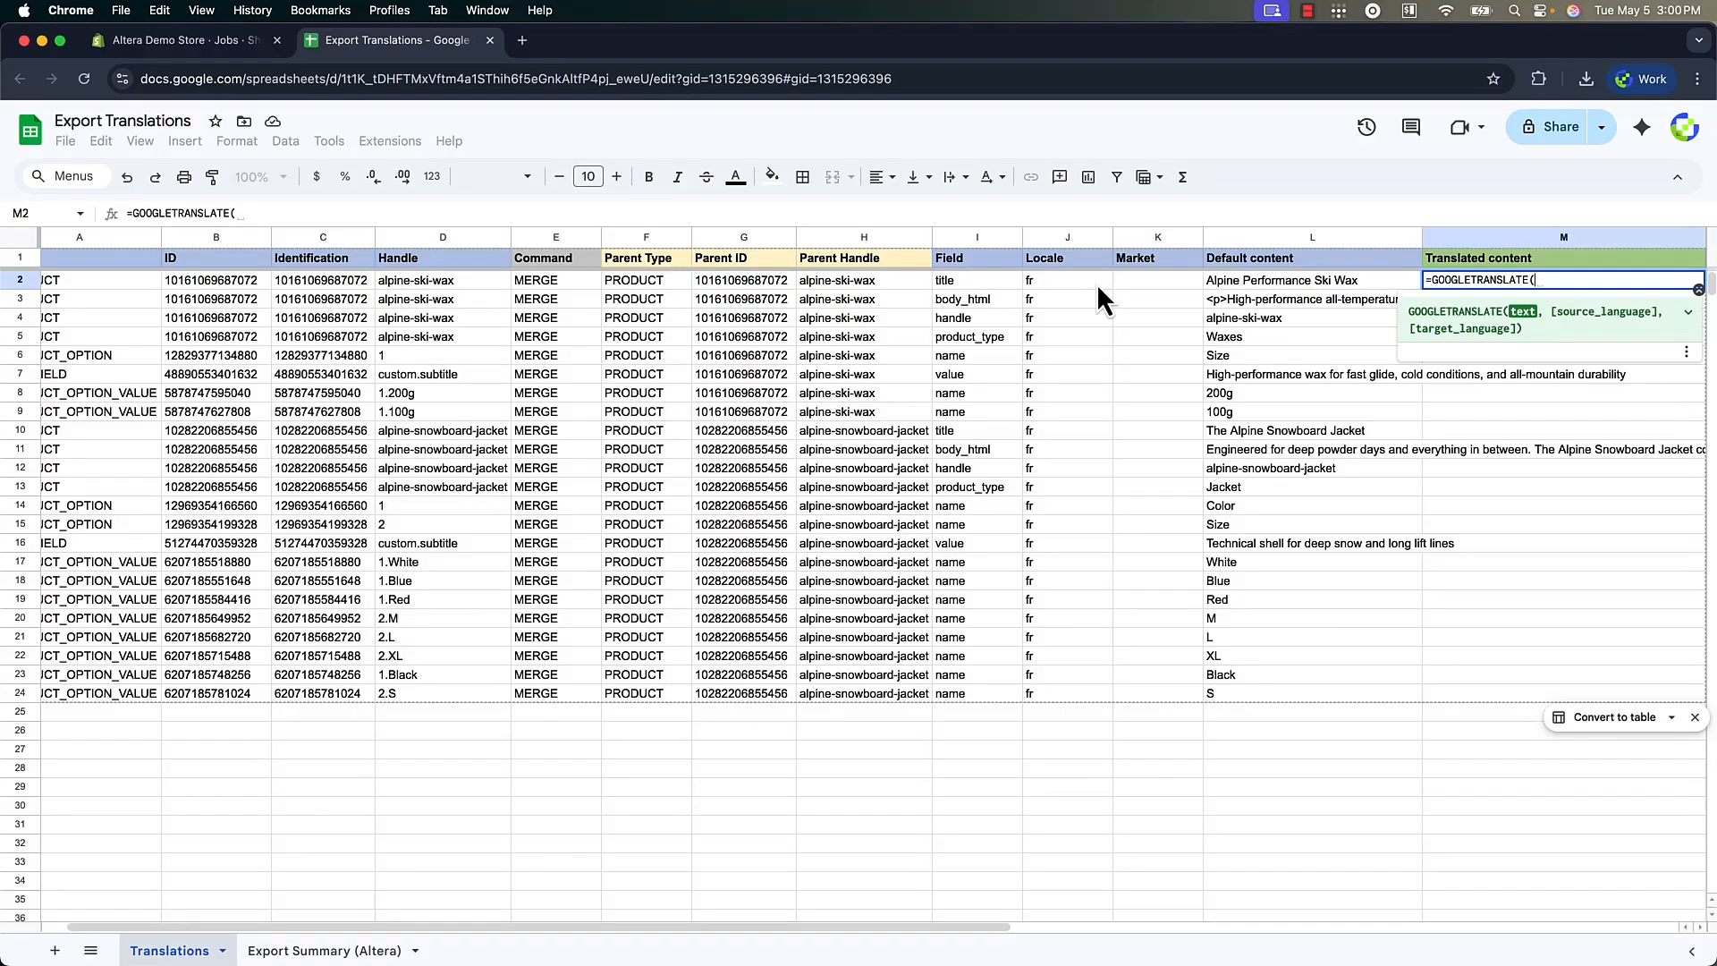
{"action": "key", "text": "Left"}
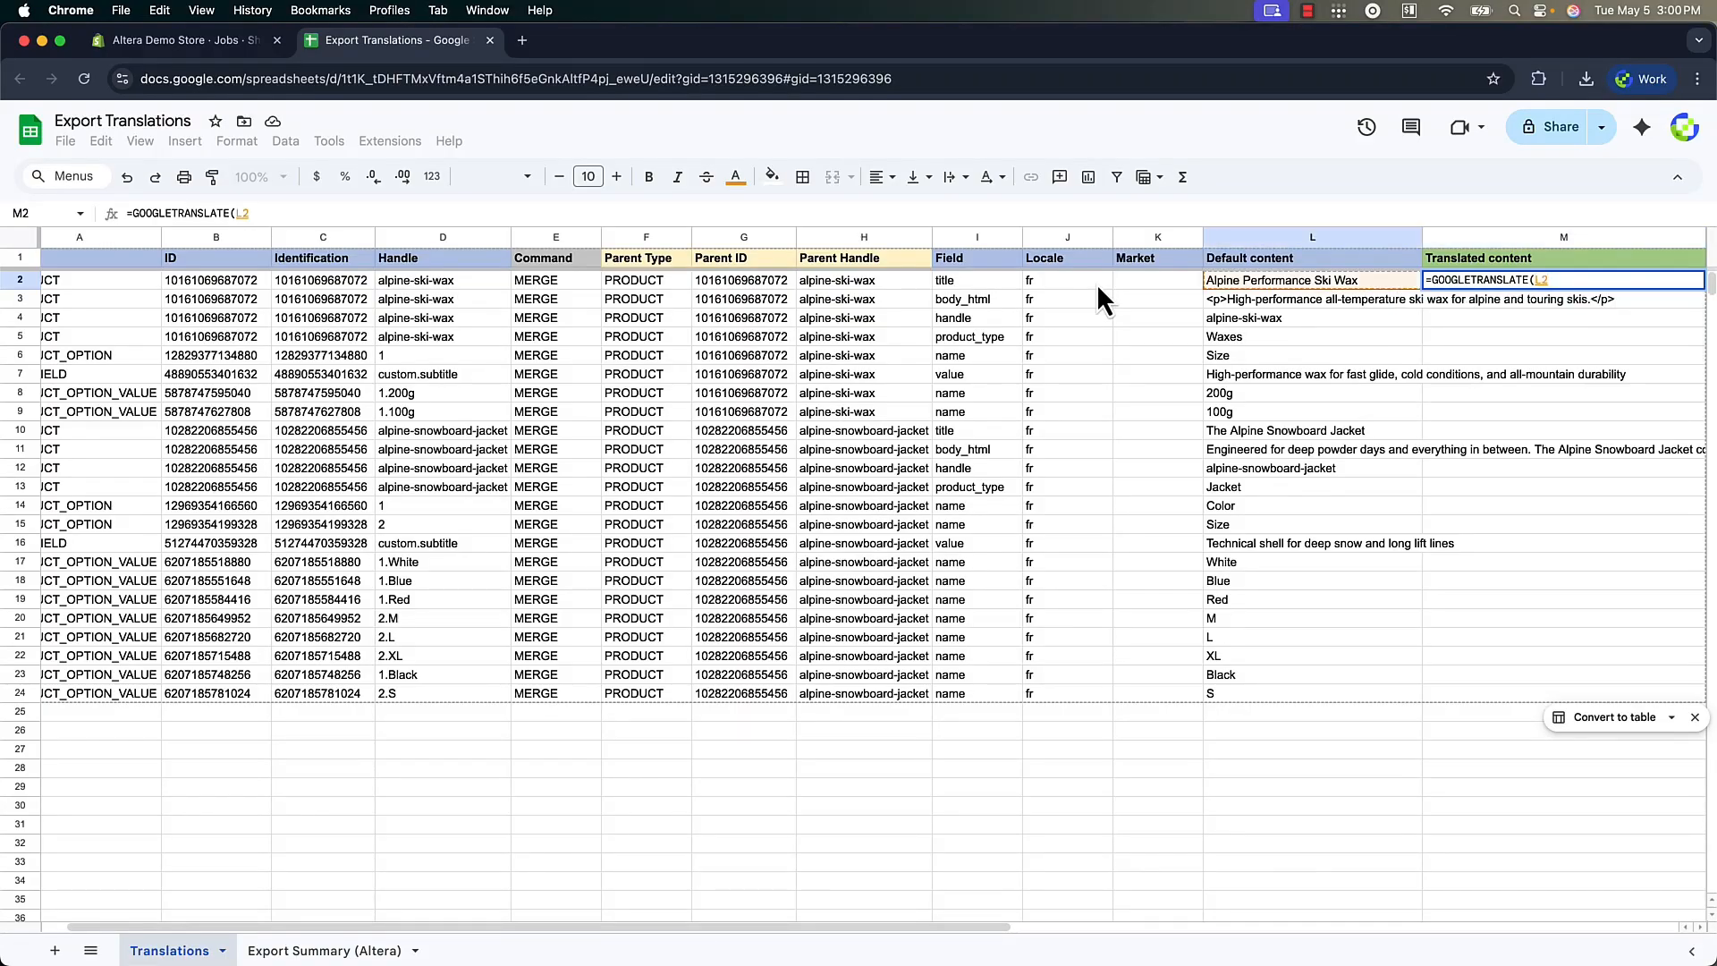
{"action": "type", "text": ","}
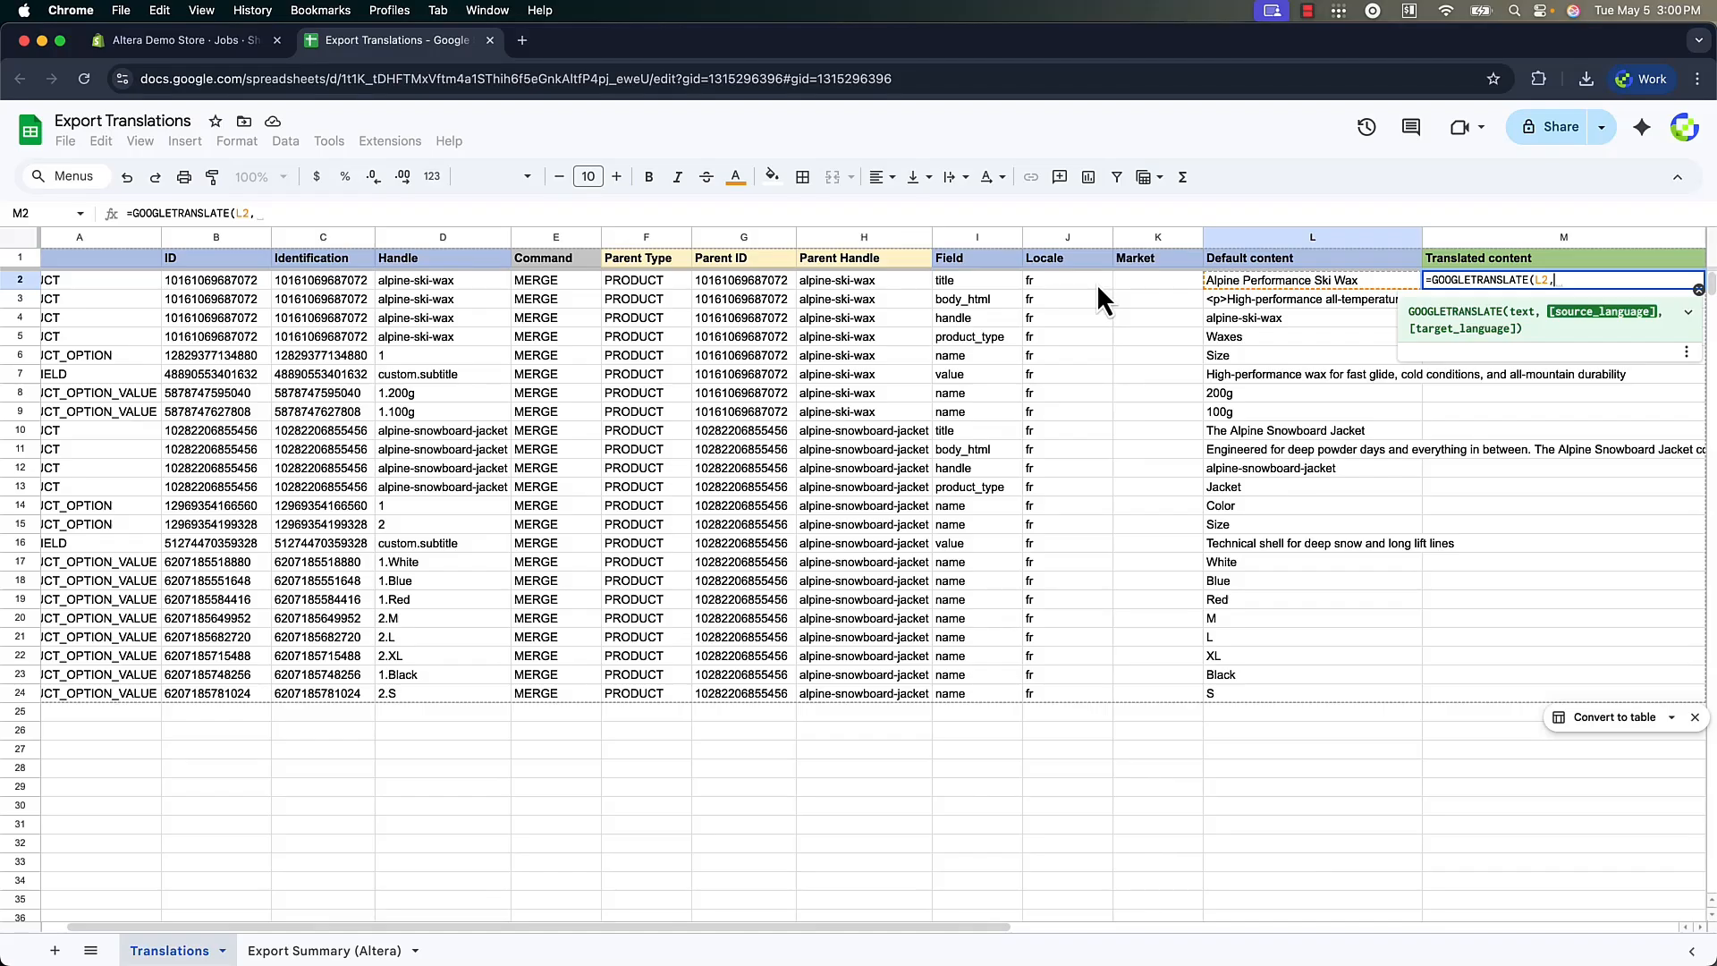
{"action": "type", "text": "\"en\""}
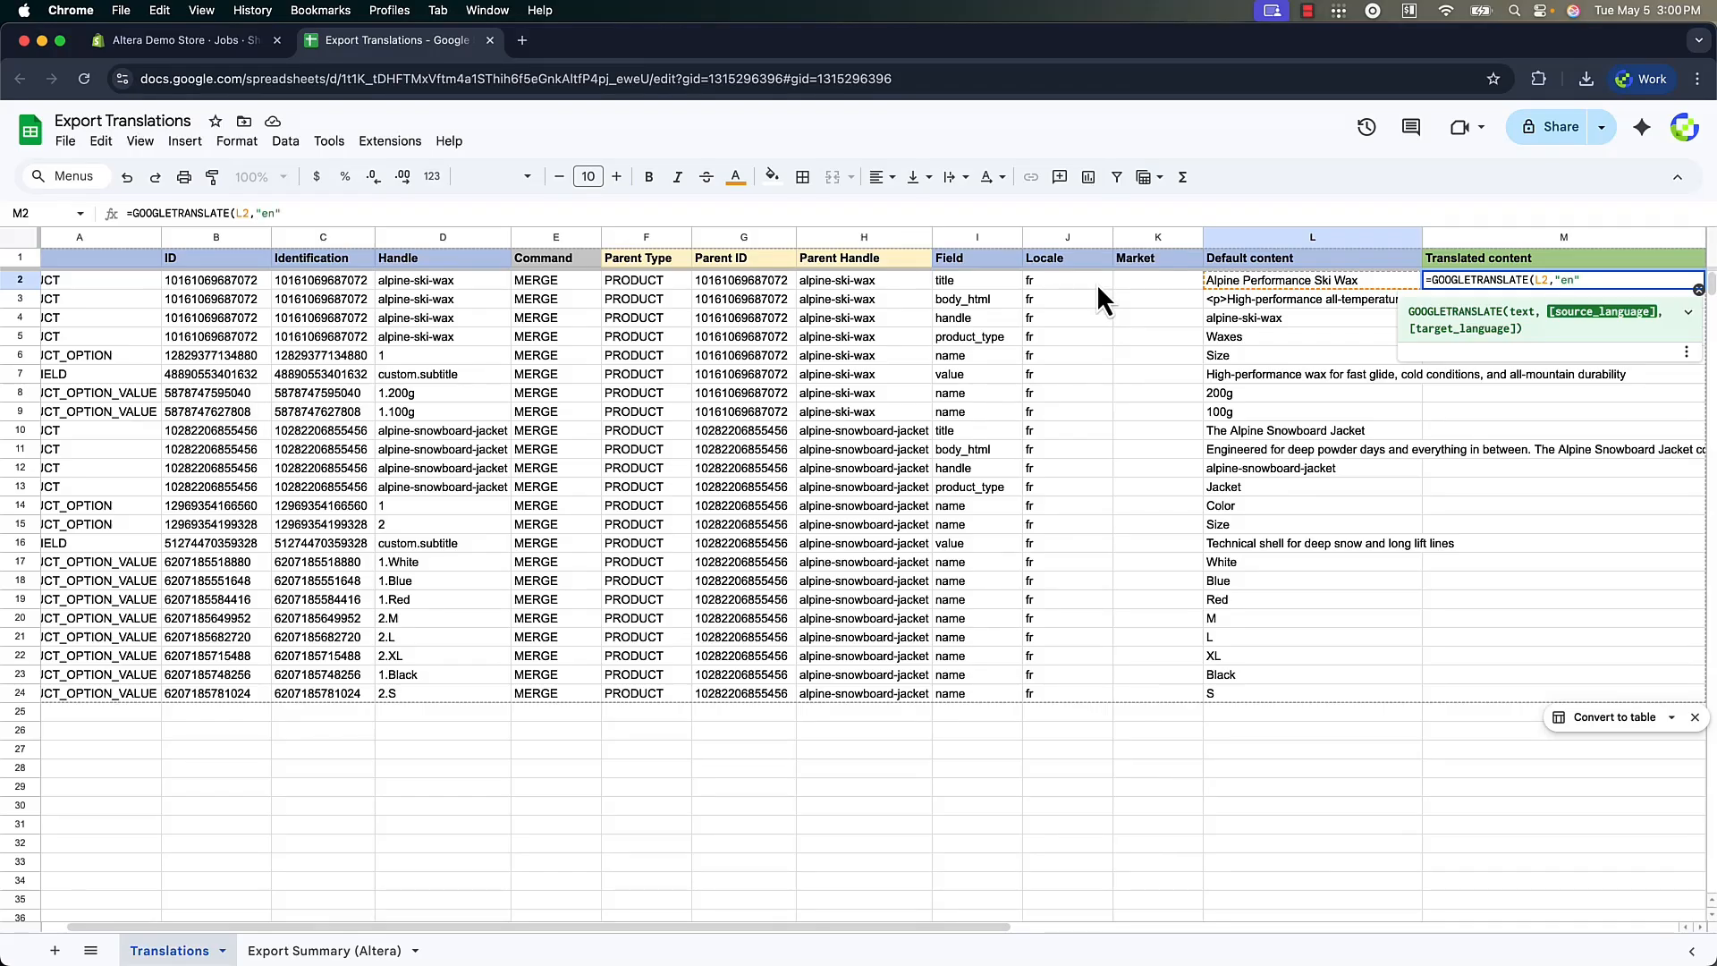
{"action": "type", "text": ","}
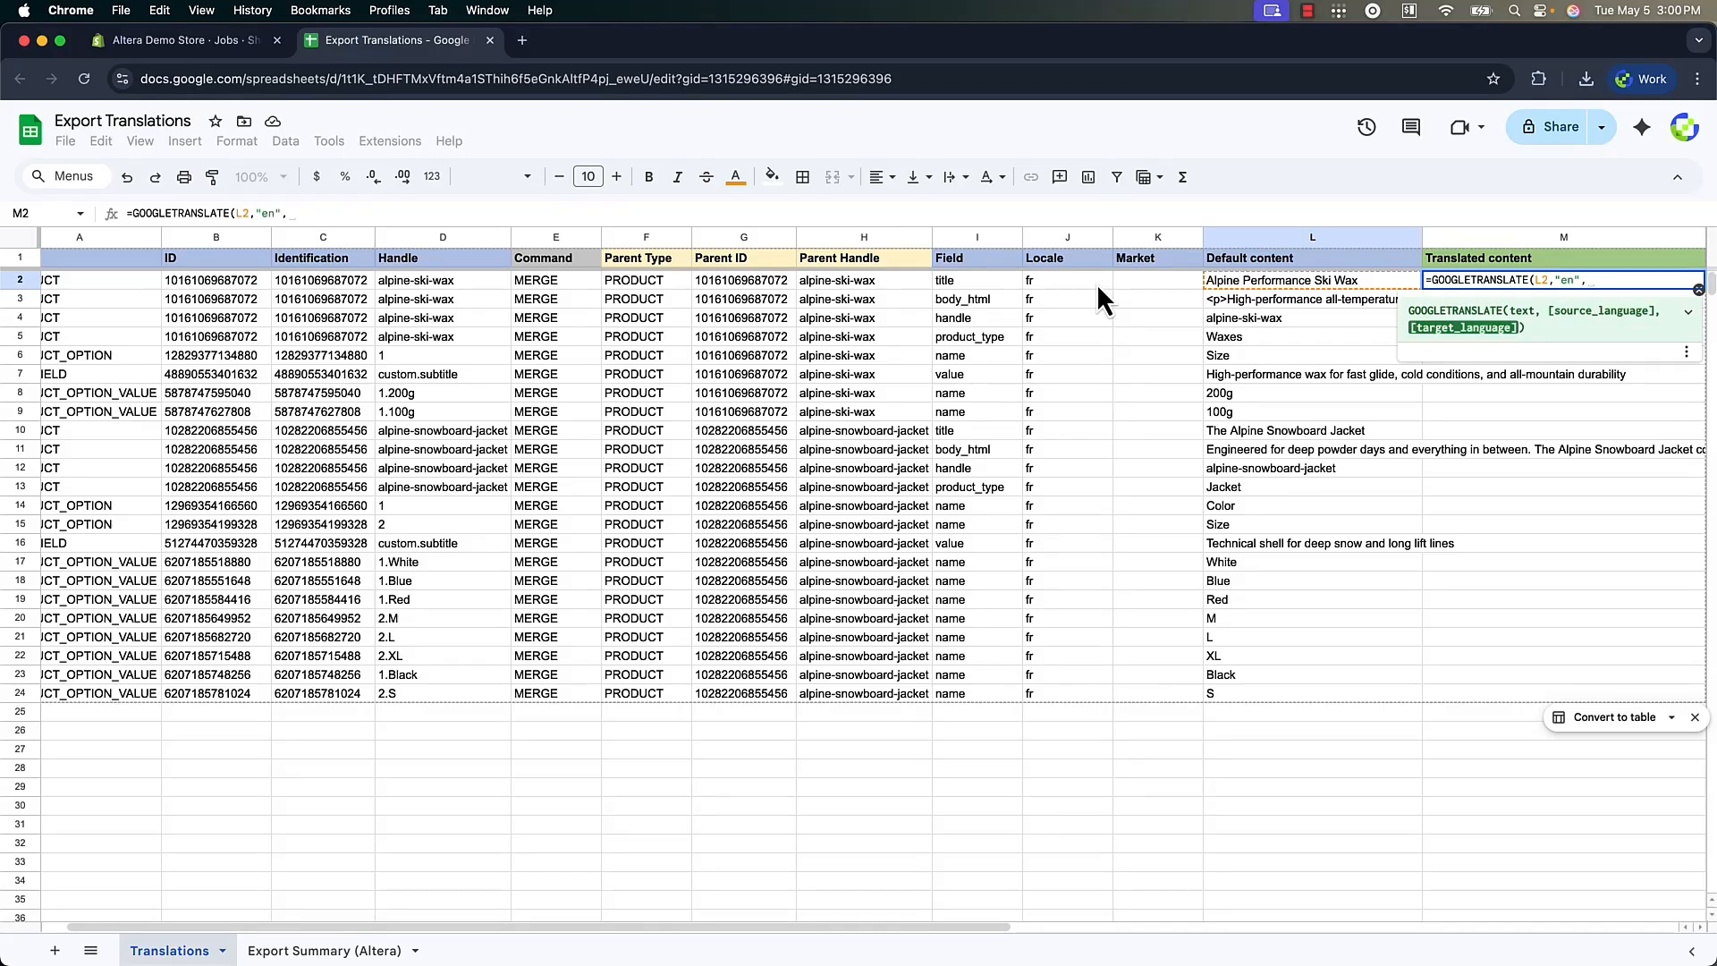
{"action": "left_click", "coordinate": [1096, 283]}
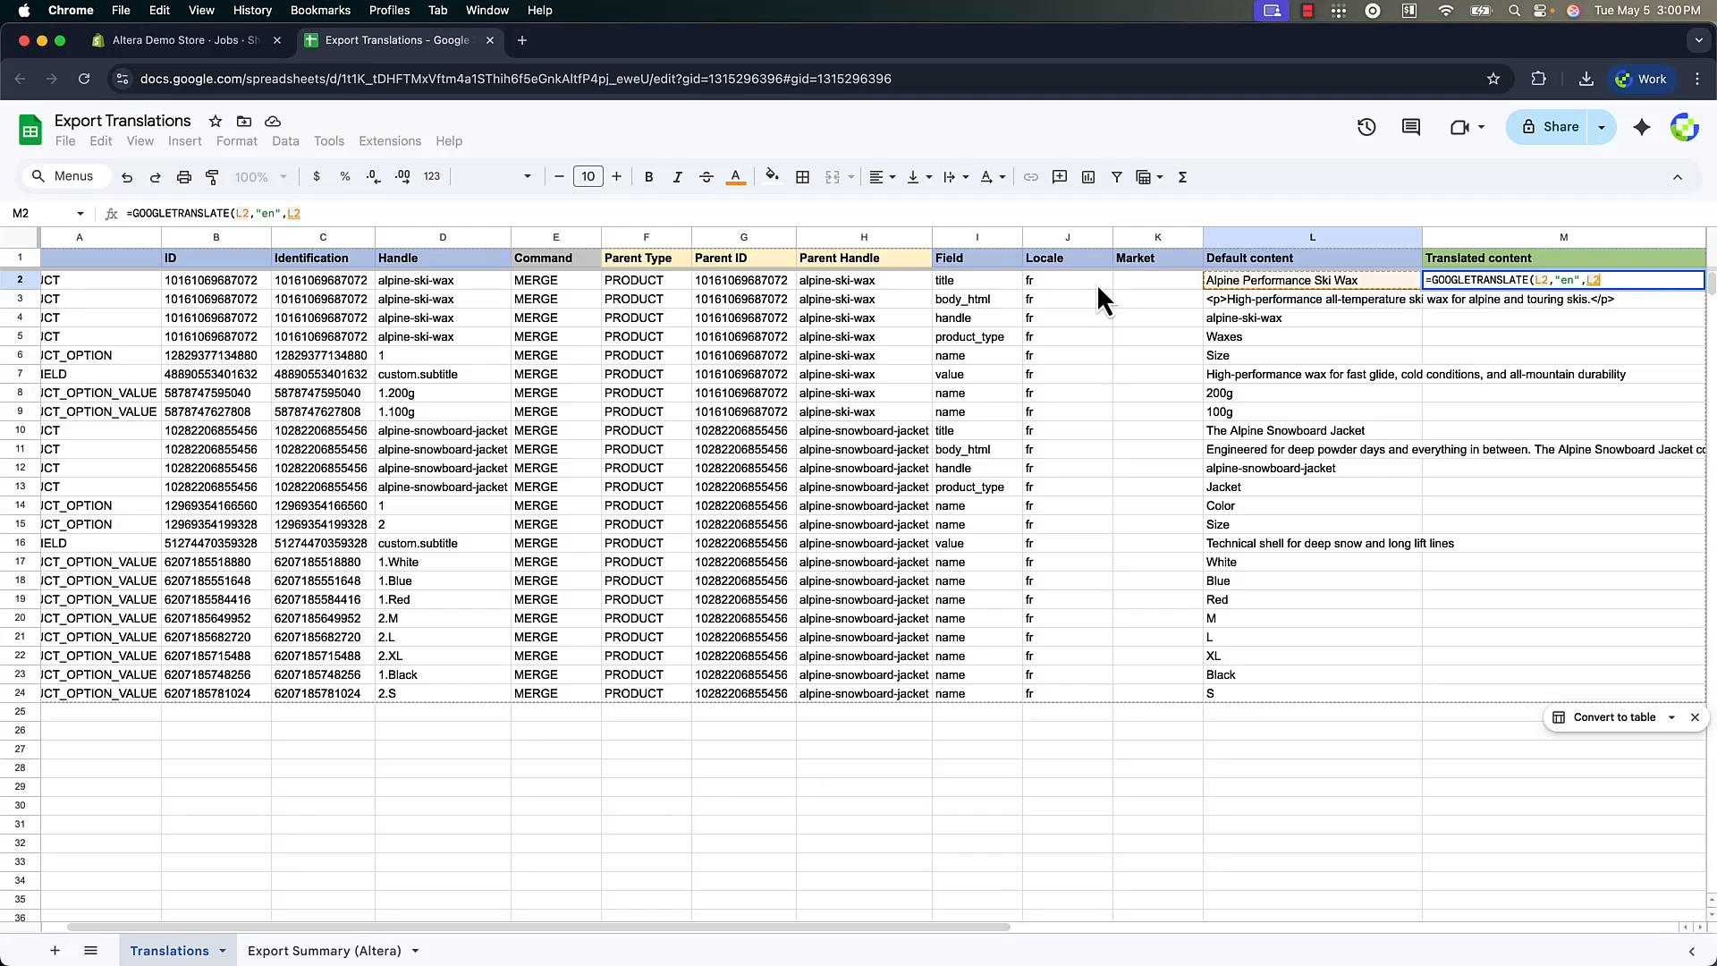
{"action": "type", "text": ")"}
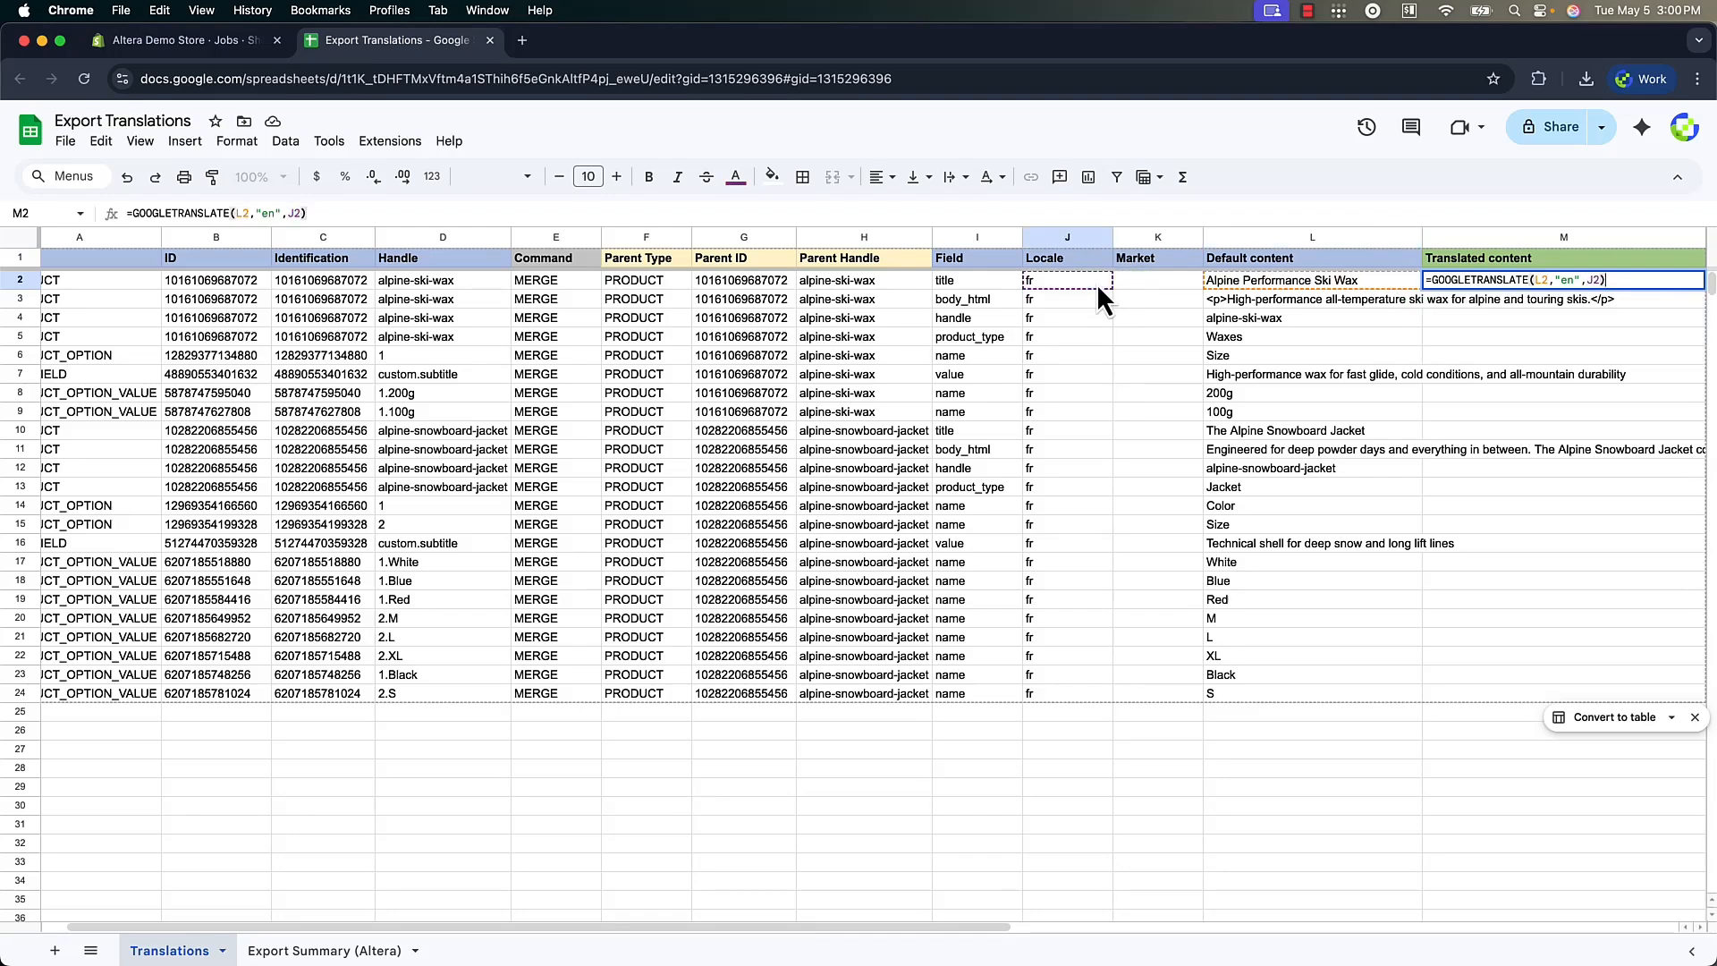
{"action": "key", "text": "Return"}
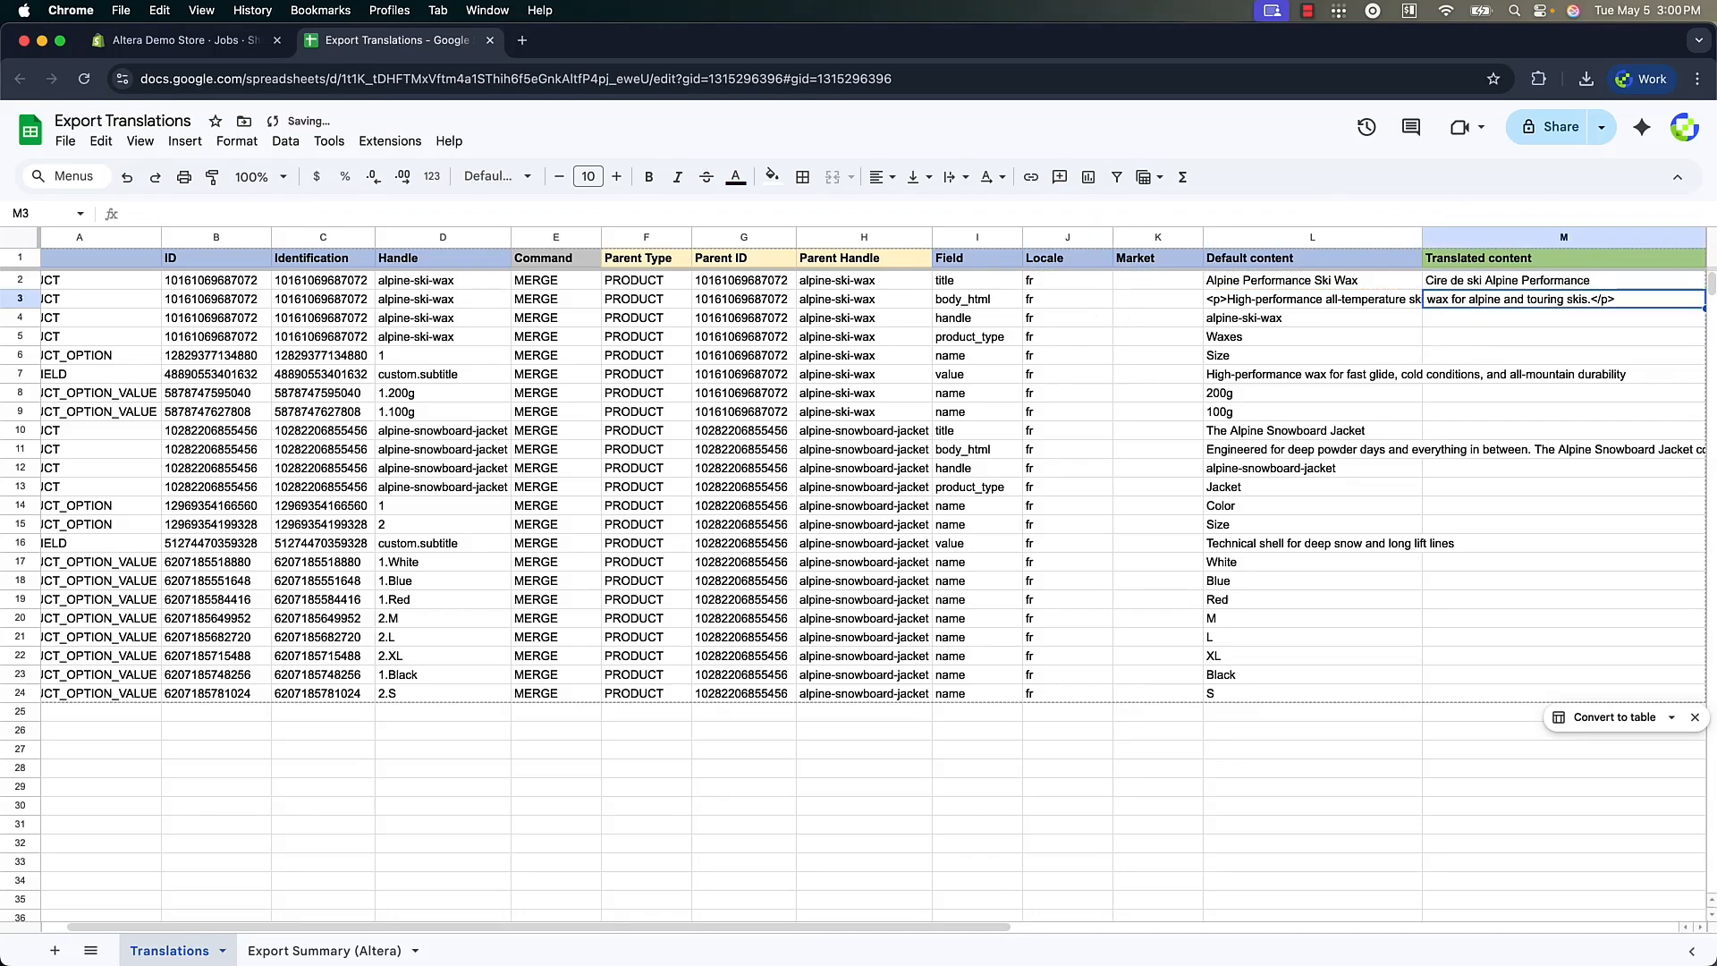
{"action": "left_click", "coordinate": [1452, 282]}
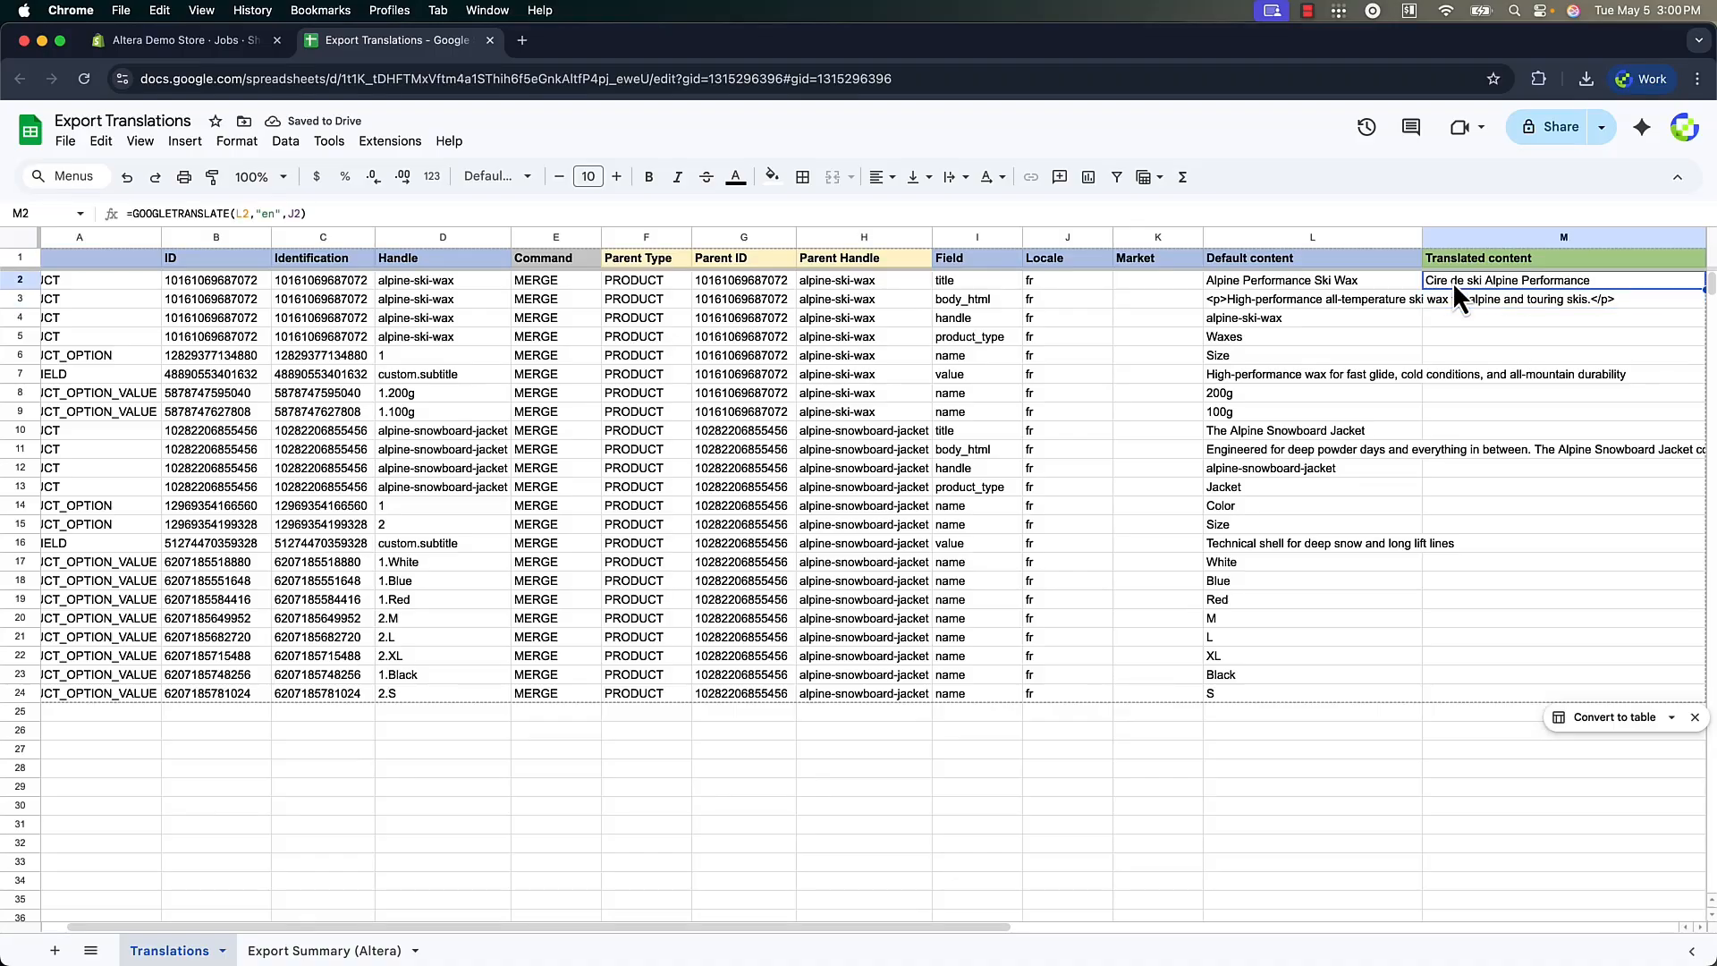
{"action": "double_click", "coordinate": [1700, 290]}
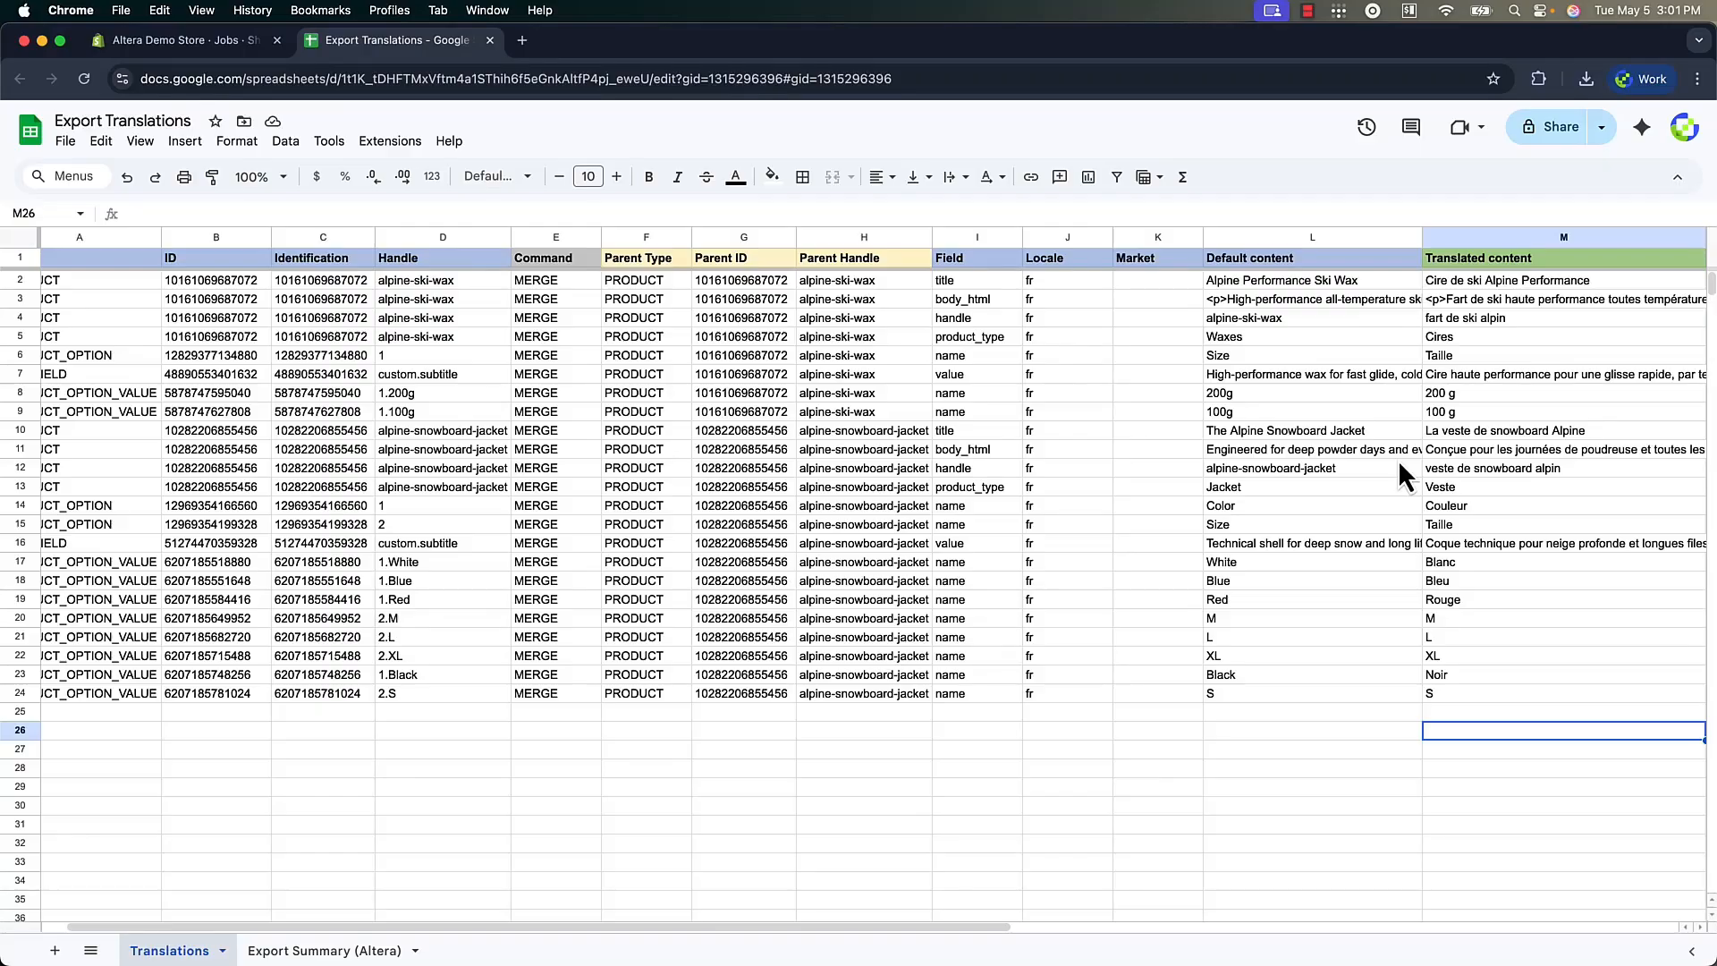
Download the translated Google sheet as an Excel file (.xlsx)
{"action": "left_click", "coordinate": [65, 141]}
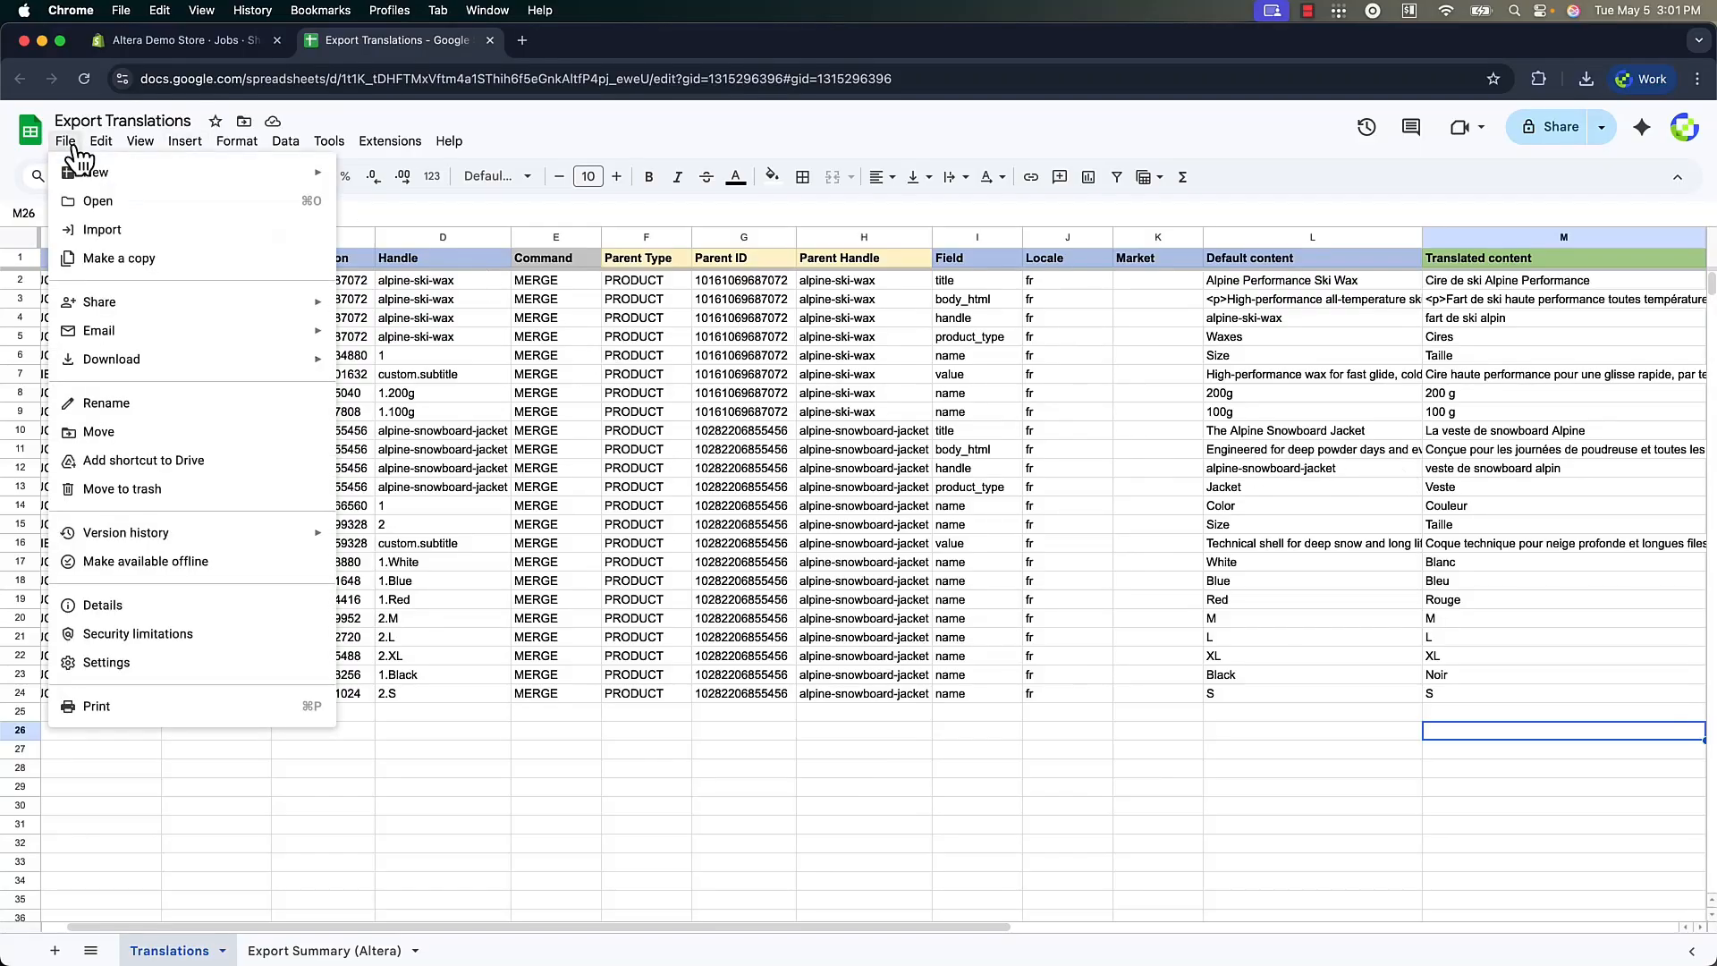
{"action": "mouse_move", "coordinate": [157, 359]}
{"action": "left_click", "coordinate": [420, 365]}
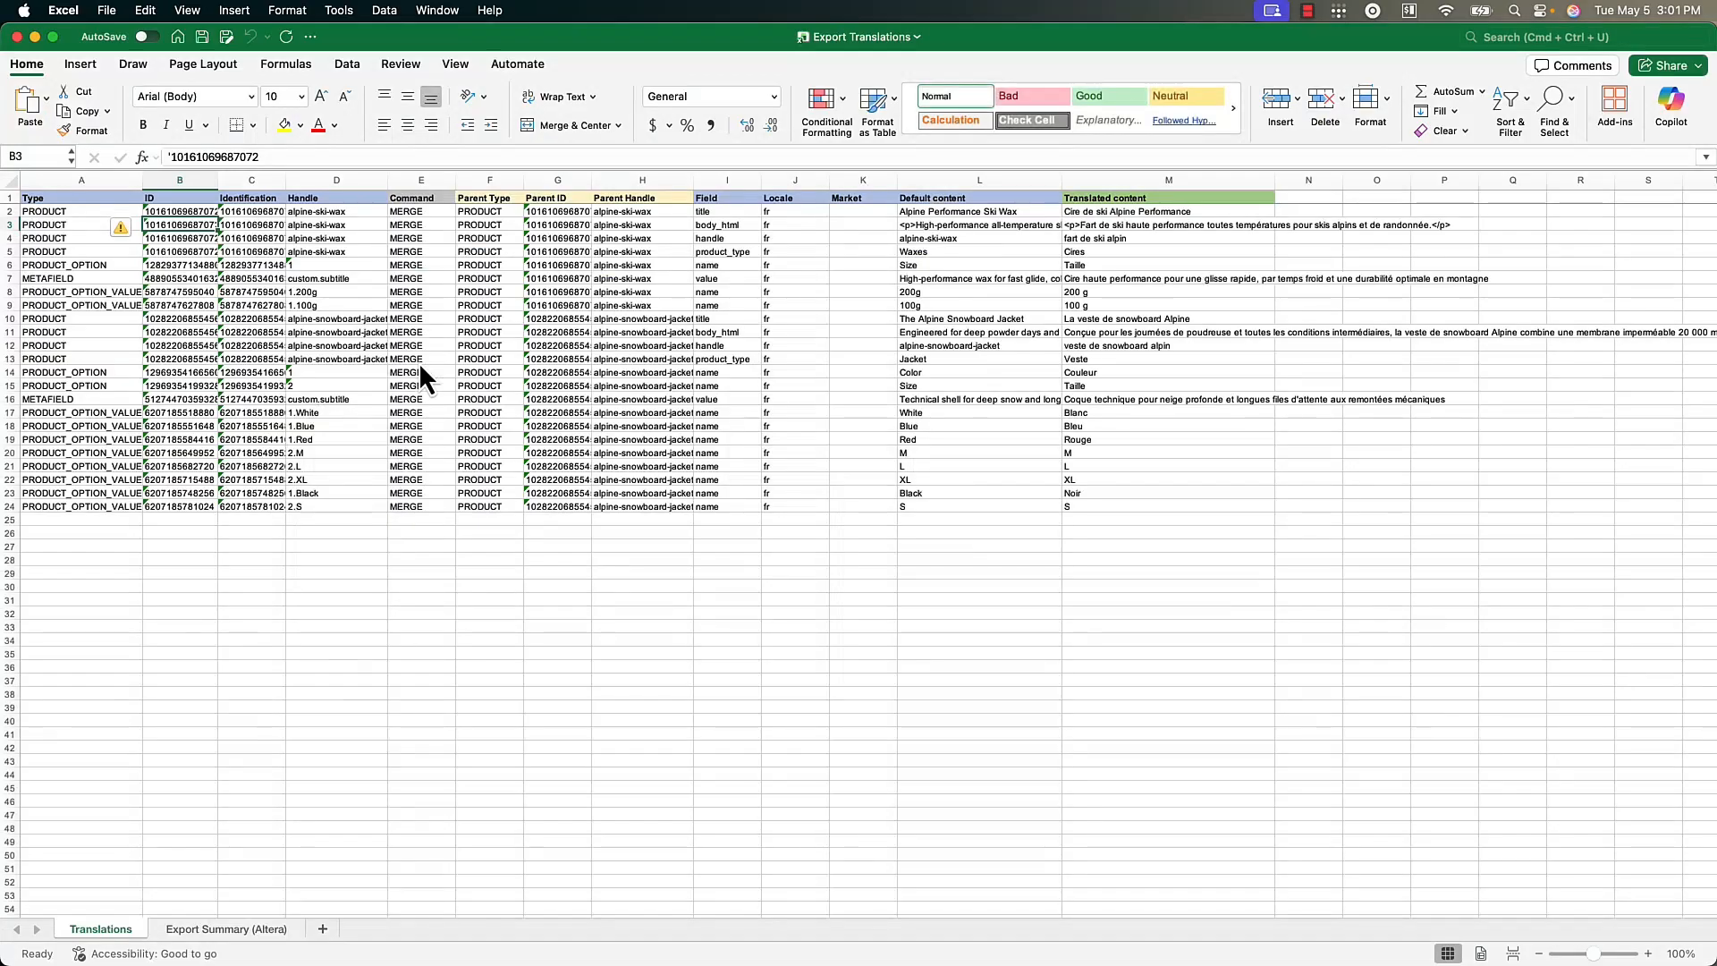
Switch back to Altera in Shopify, upload Export Translations.xlsx as import data and start the import
{"action": "key", "text": "super+Tab"}
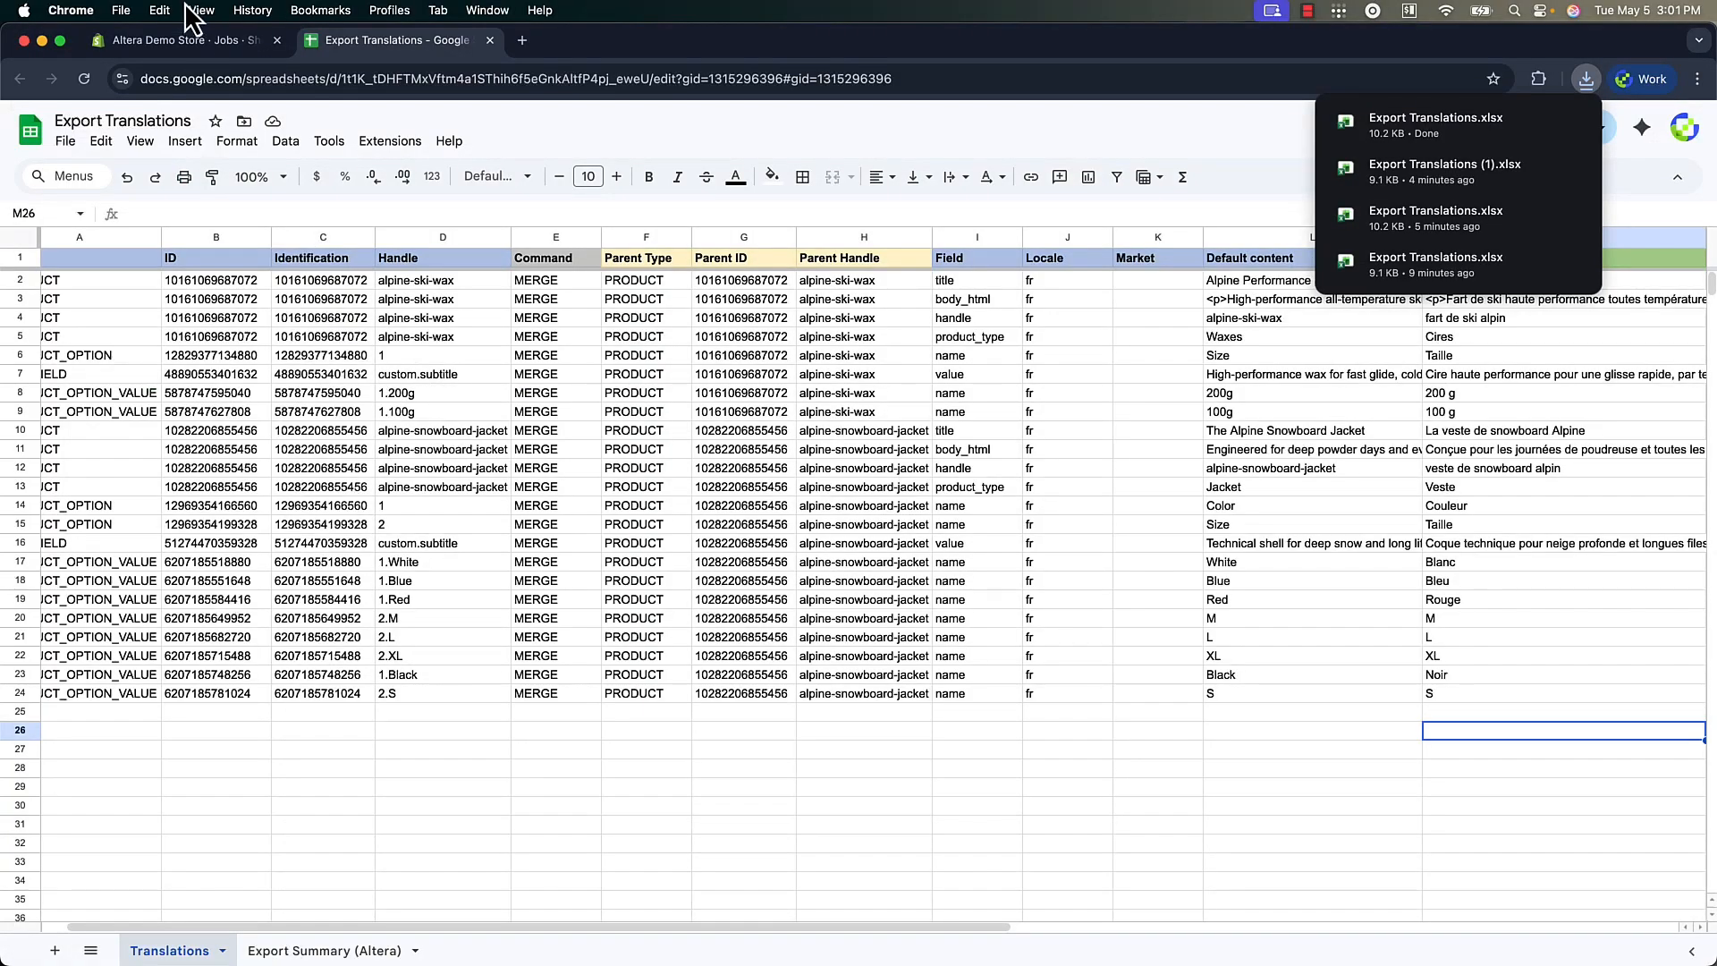
{"action": "left_click", "coordinate": [183, 40]}
{"action": "left_click", "coordinate": [72, 523]}
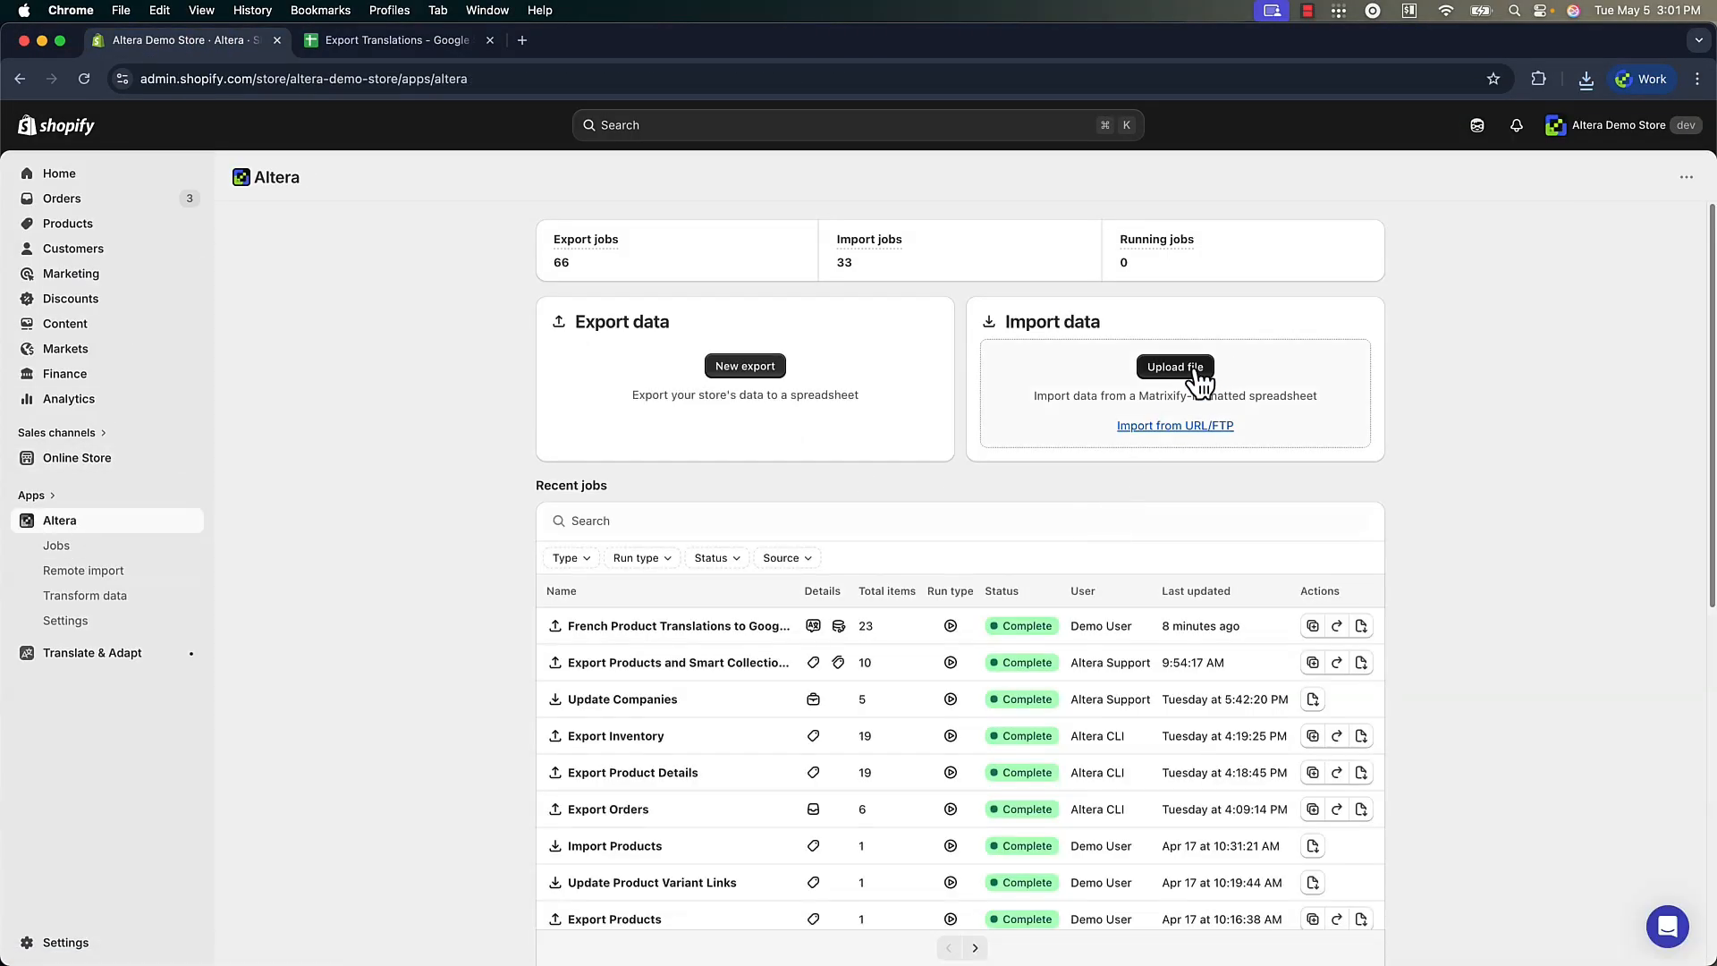
{"action": "left_click", "coordinate": [1175, 368]}
{"action": "double_click", "coordinate": [738, 367]}
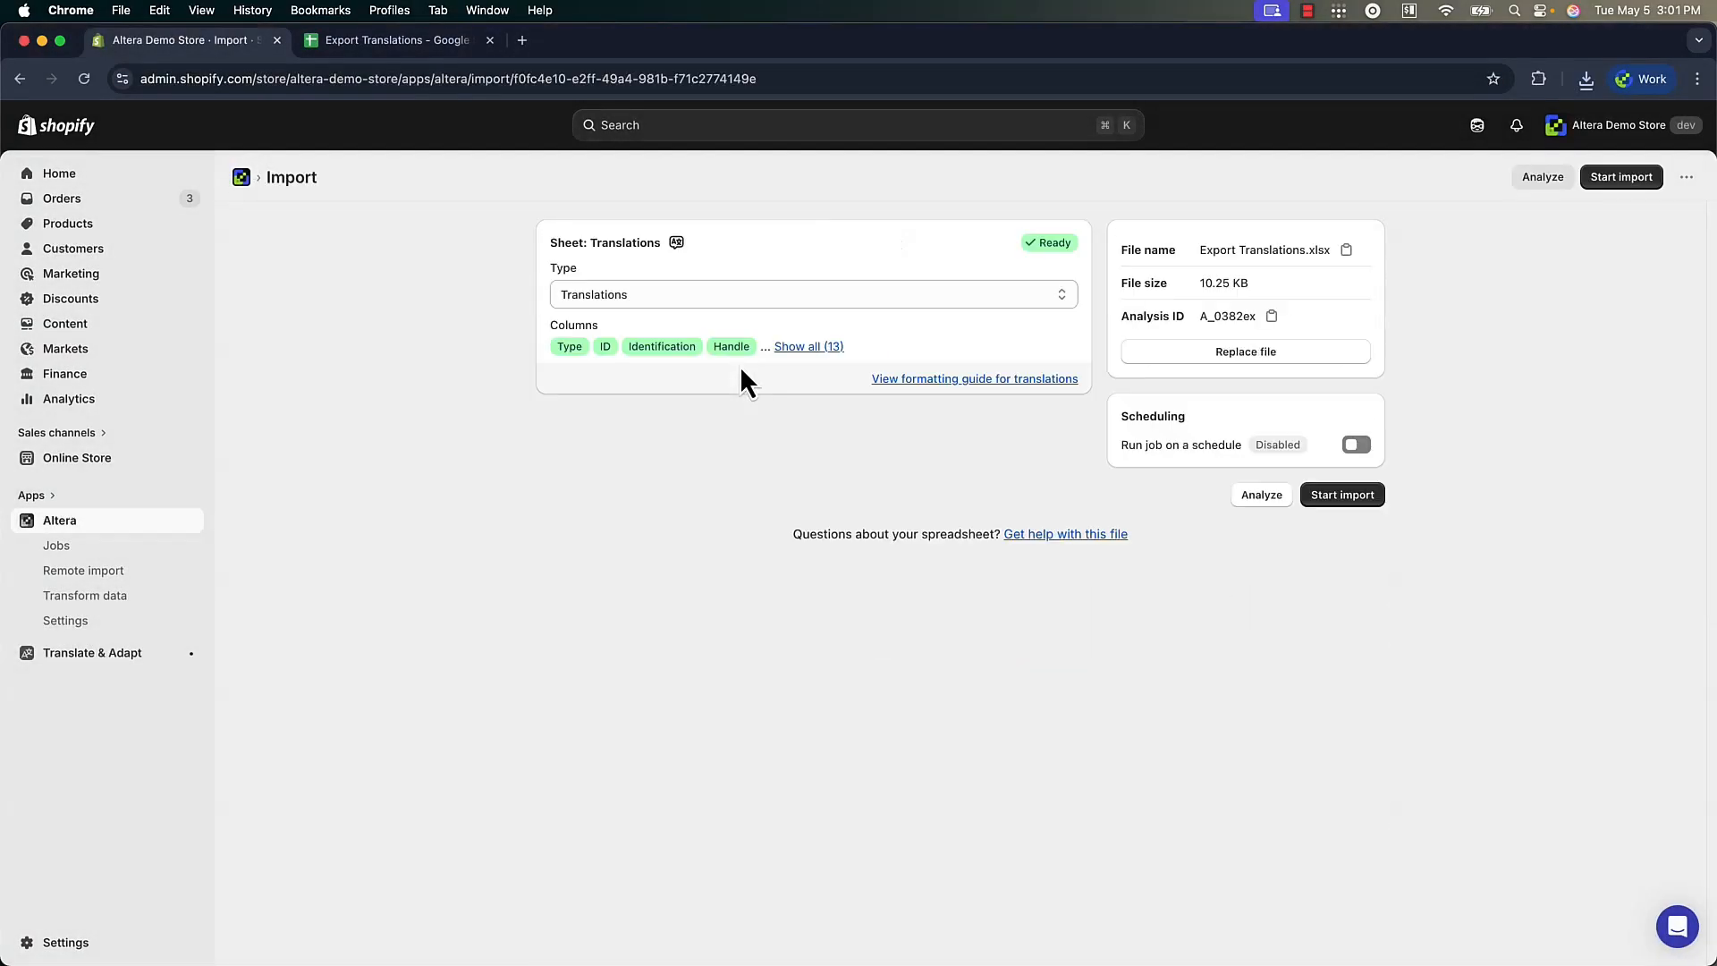
{"action": "left_click", "coordinate": [1325, 496]}
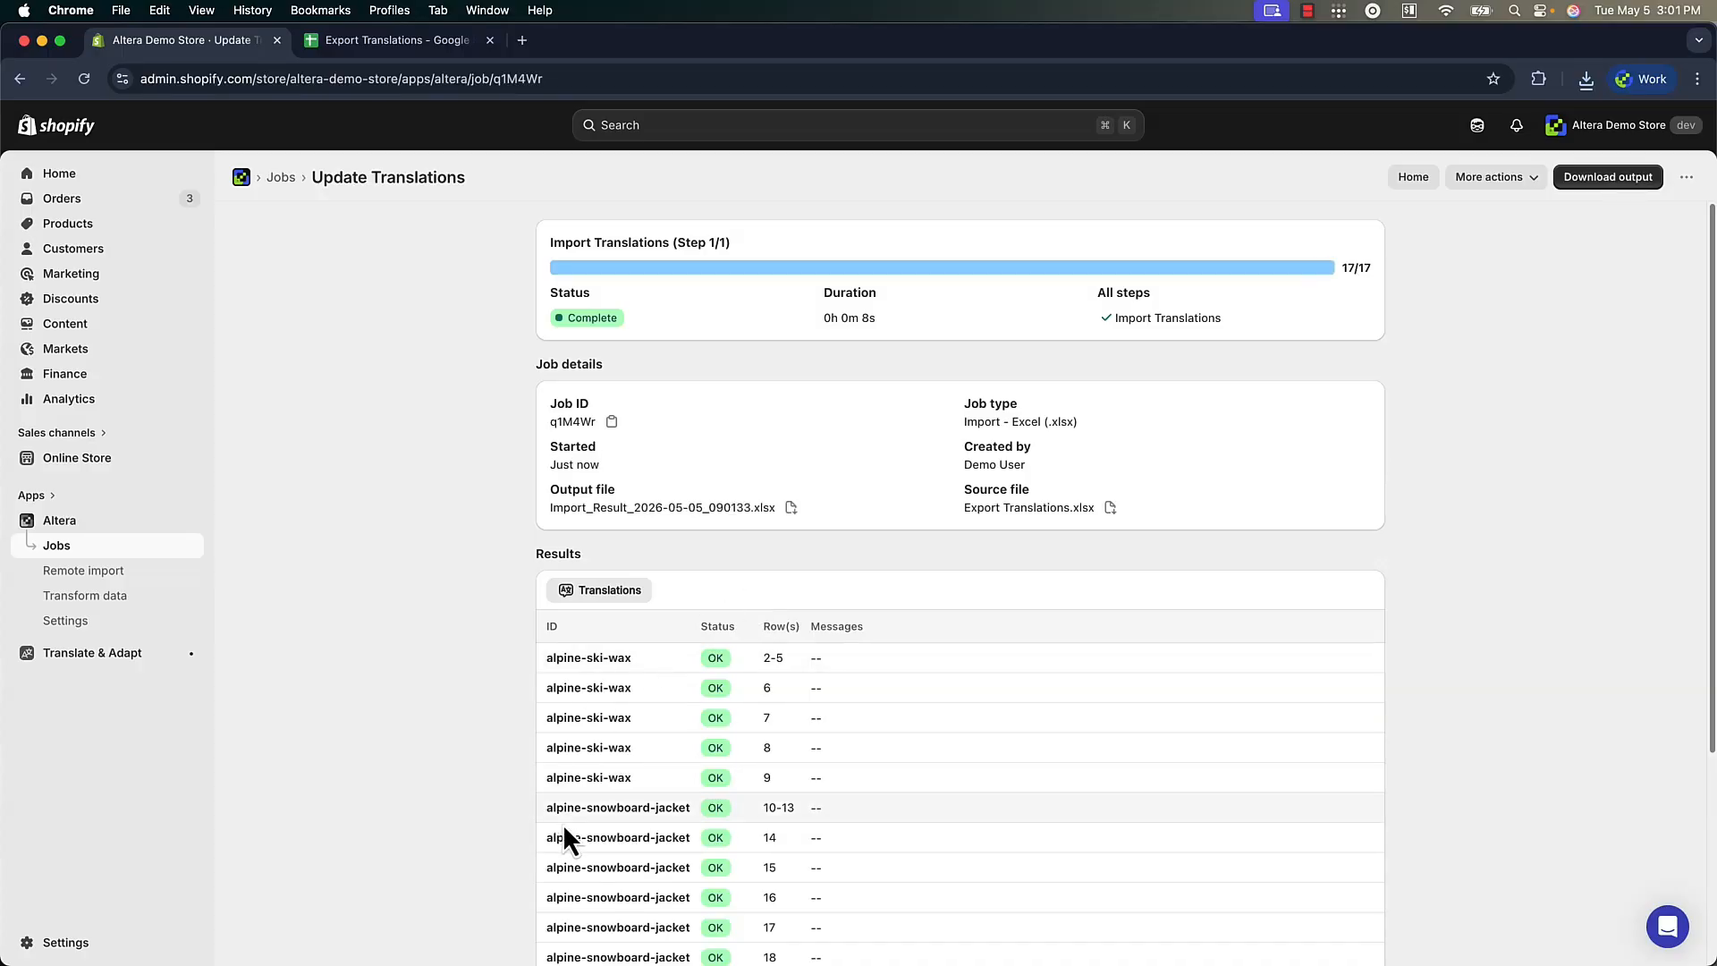
Open an alpine-snowboard-jacket entry from the import results and review its French product, option and metafield translations in Translate & Adapt
{"action": "left_click", "coordinate": [611, 810]}
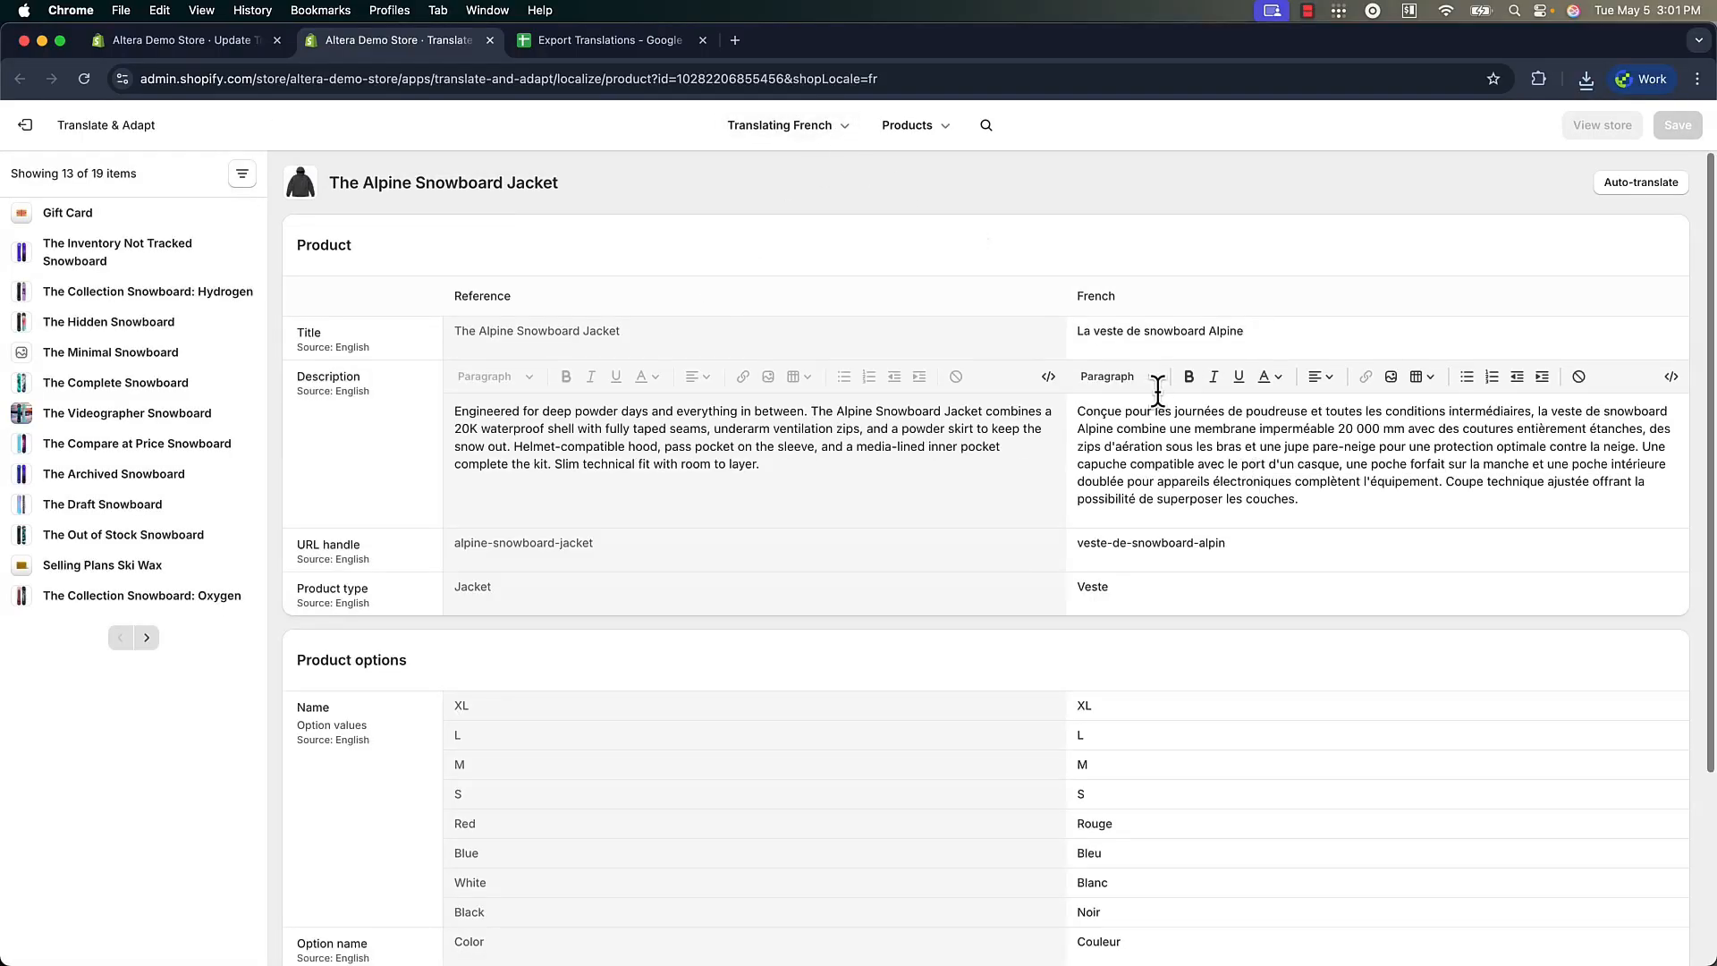
{"action": "scroll", "coordinate": [1157, 391], "scroll_direction": "down", "scroll_amount": 5}
{"action": "scroll", "coordinate": [1157, 391], "scroll_direction": "up", "scroll_amount": 3}
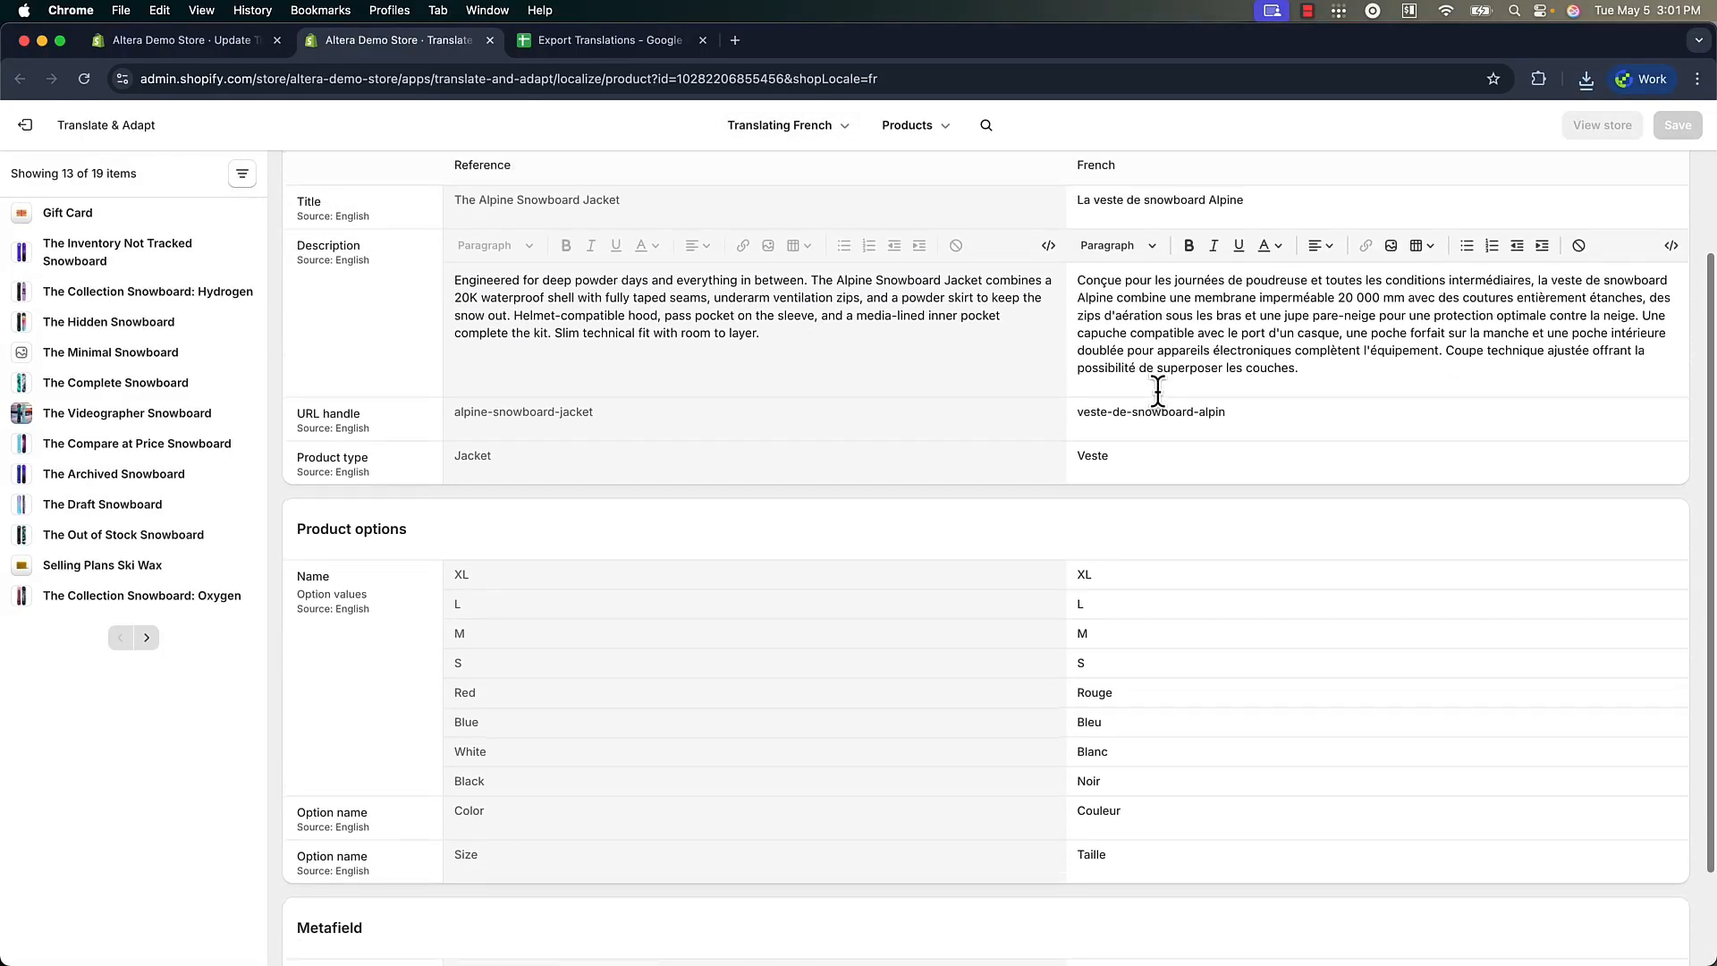
{"action": "scroll", "coordinate": [1136, 288], "scroll_direction": "down", "scroll_amount": 2}
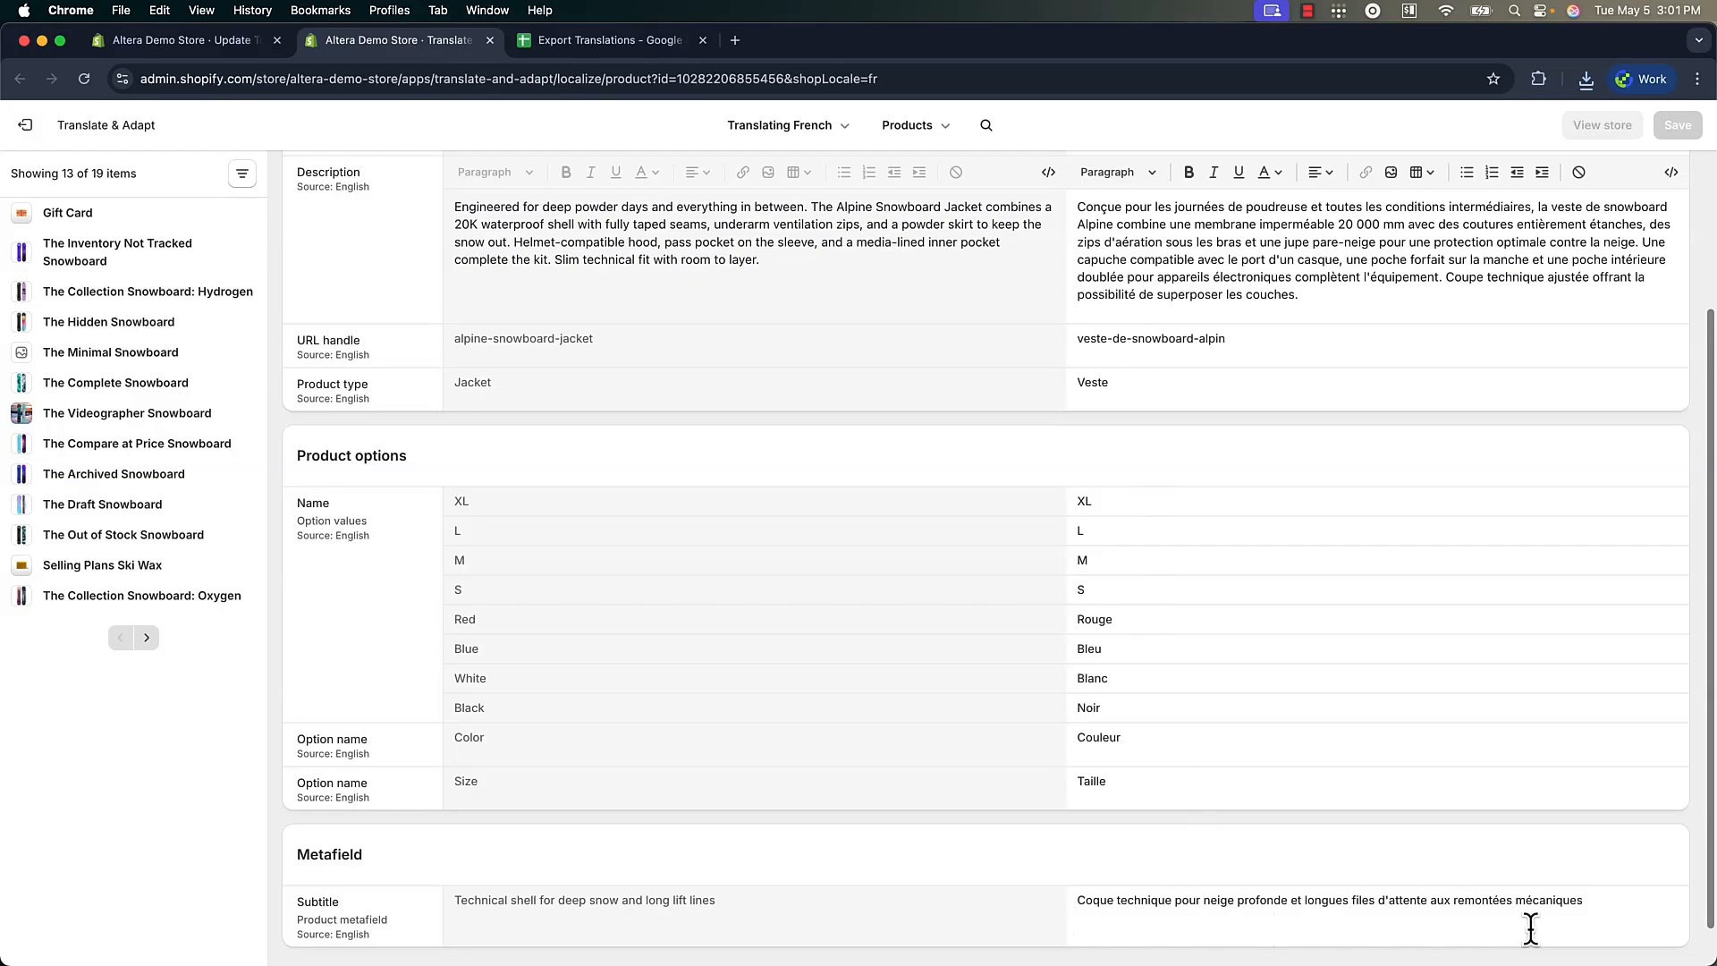
{"action": "scroll", "coordinate": [1531, 928], "scroll_direction": "up", "scroll_amount": 5}
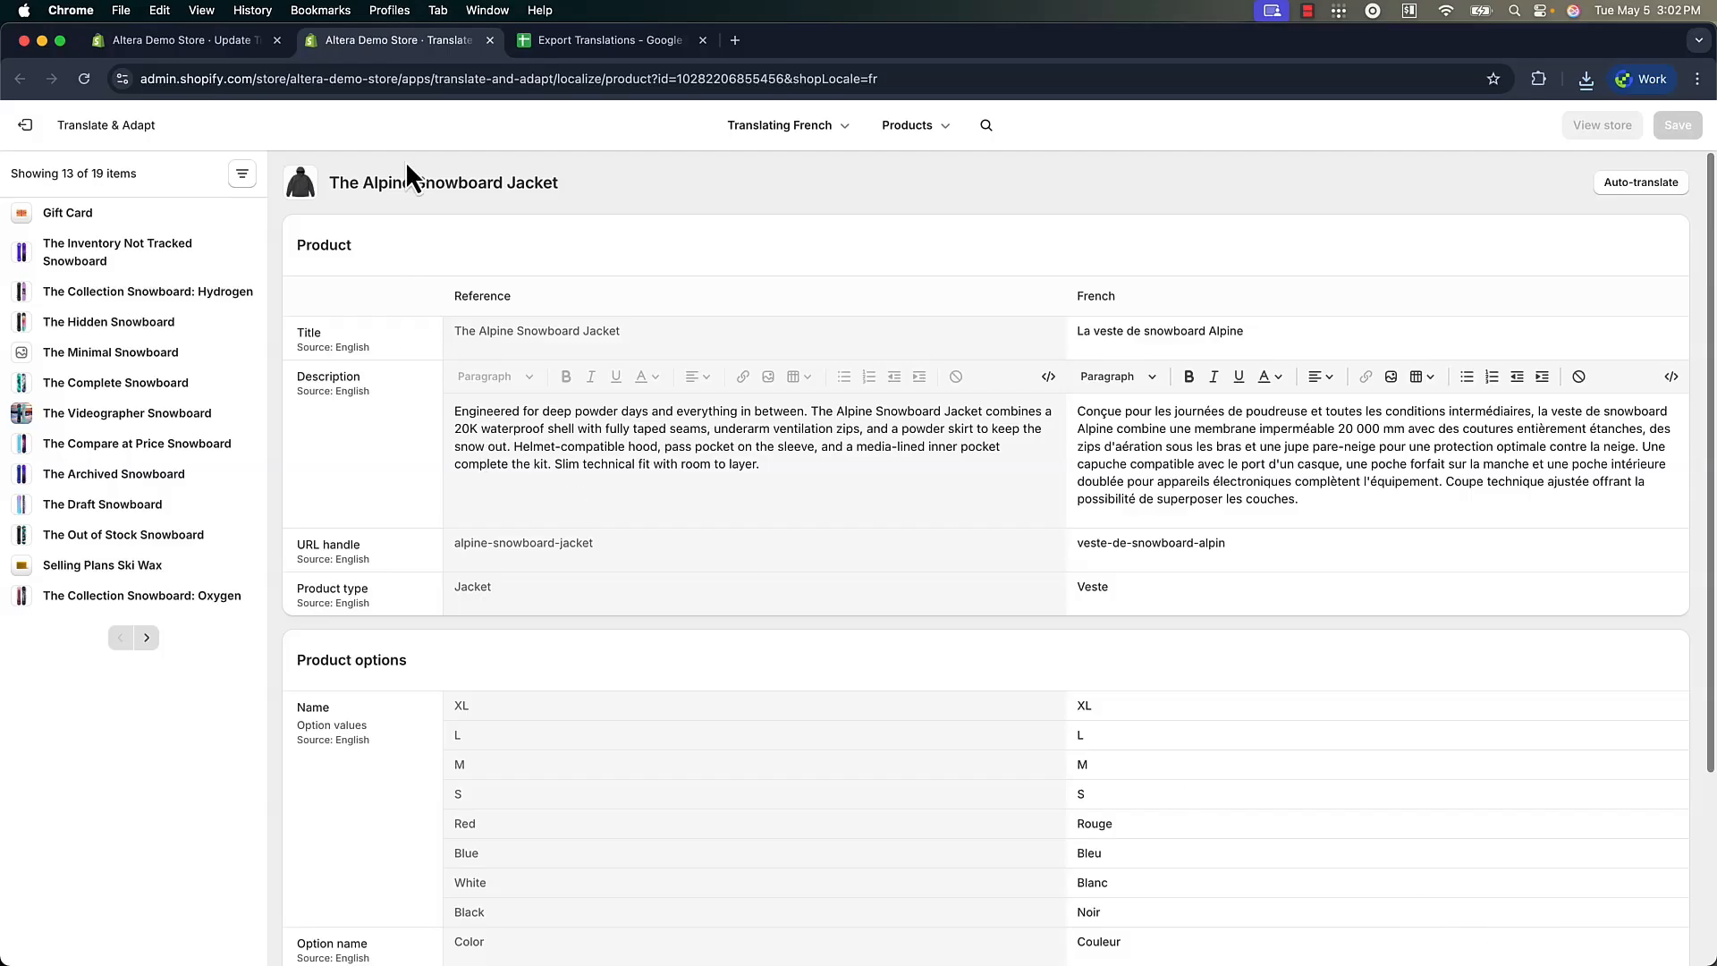
Return to the Export Translations Google sheet and inspect the translation formula in cell M2
{"action": "left_click", "coordinate": [567, 50]}
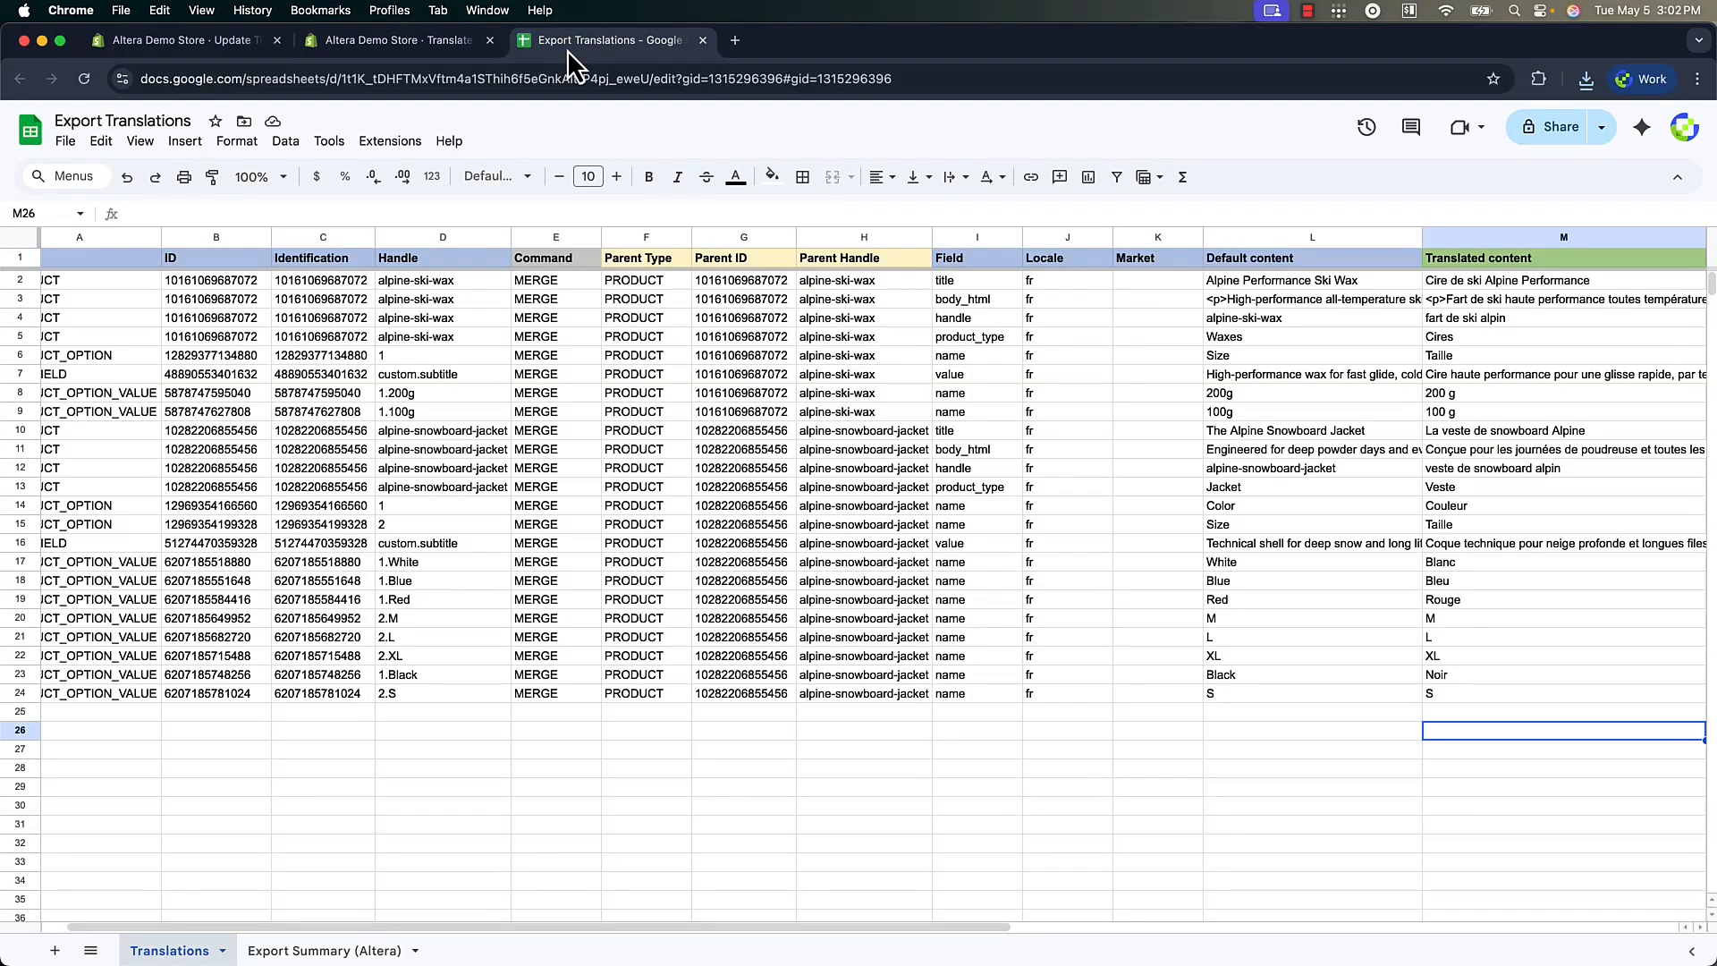
{"action": "left_click", "coordinate": [1491, 281]}
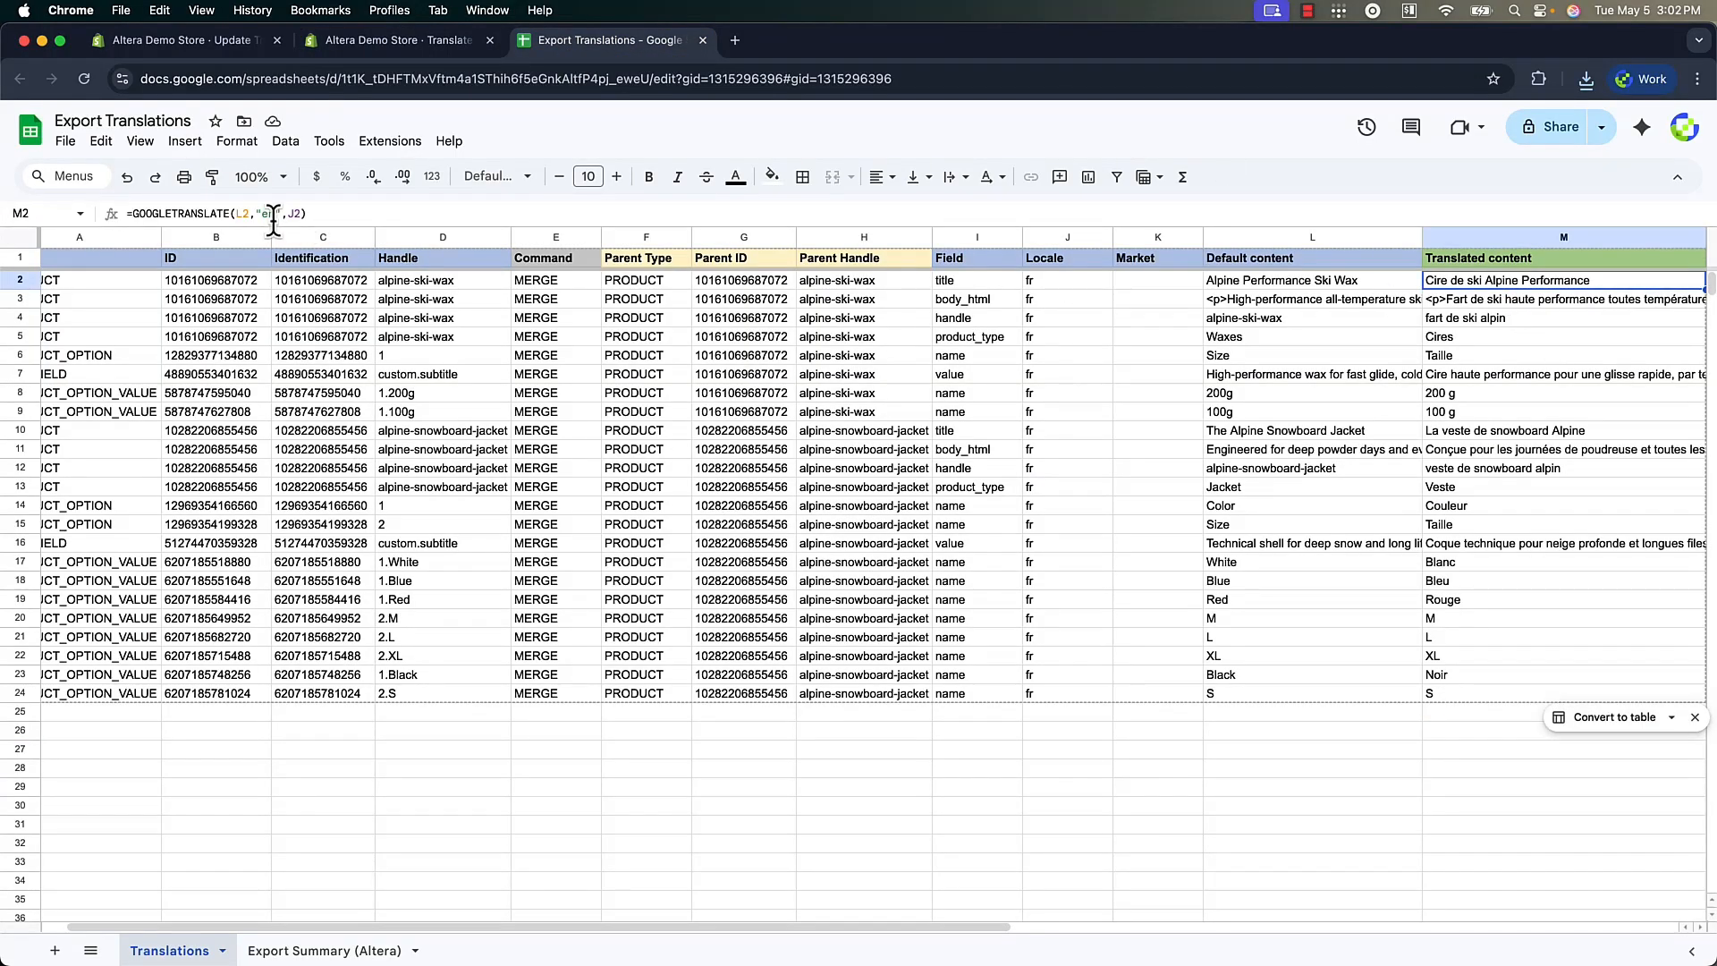